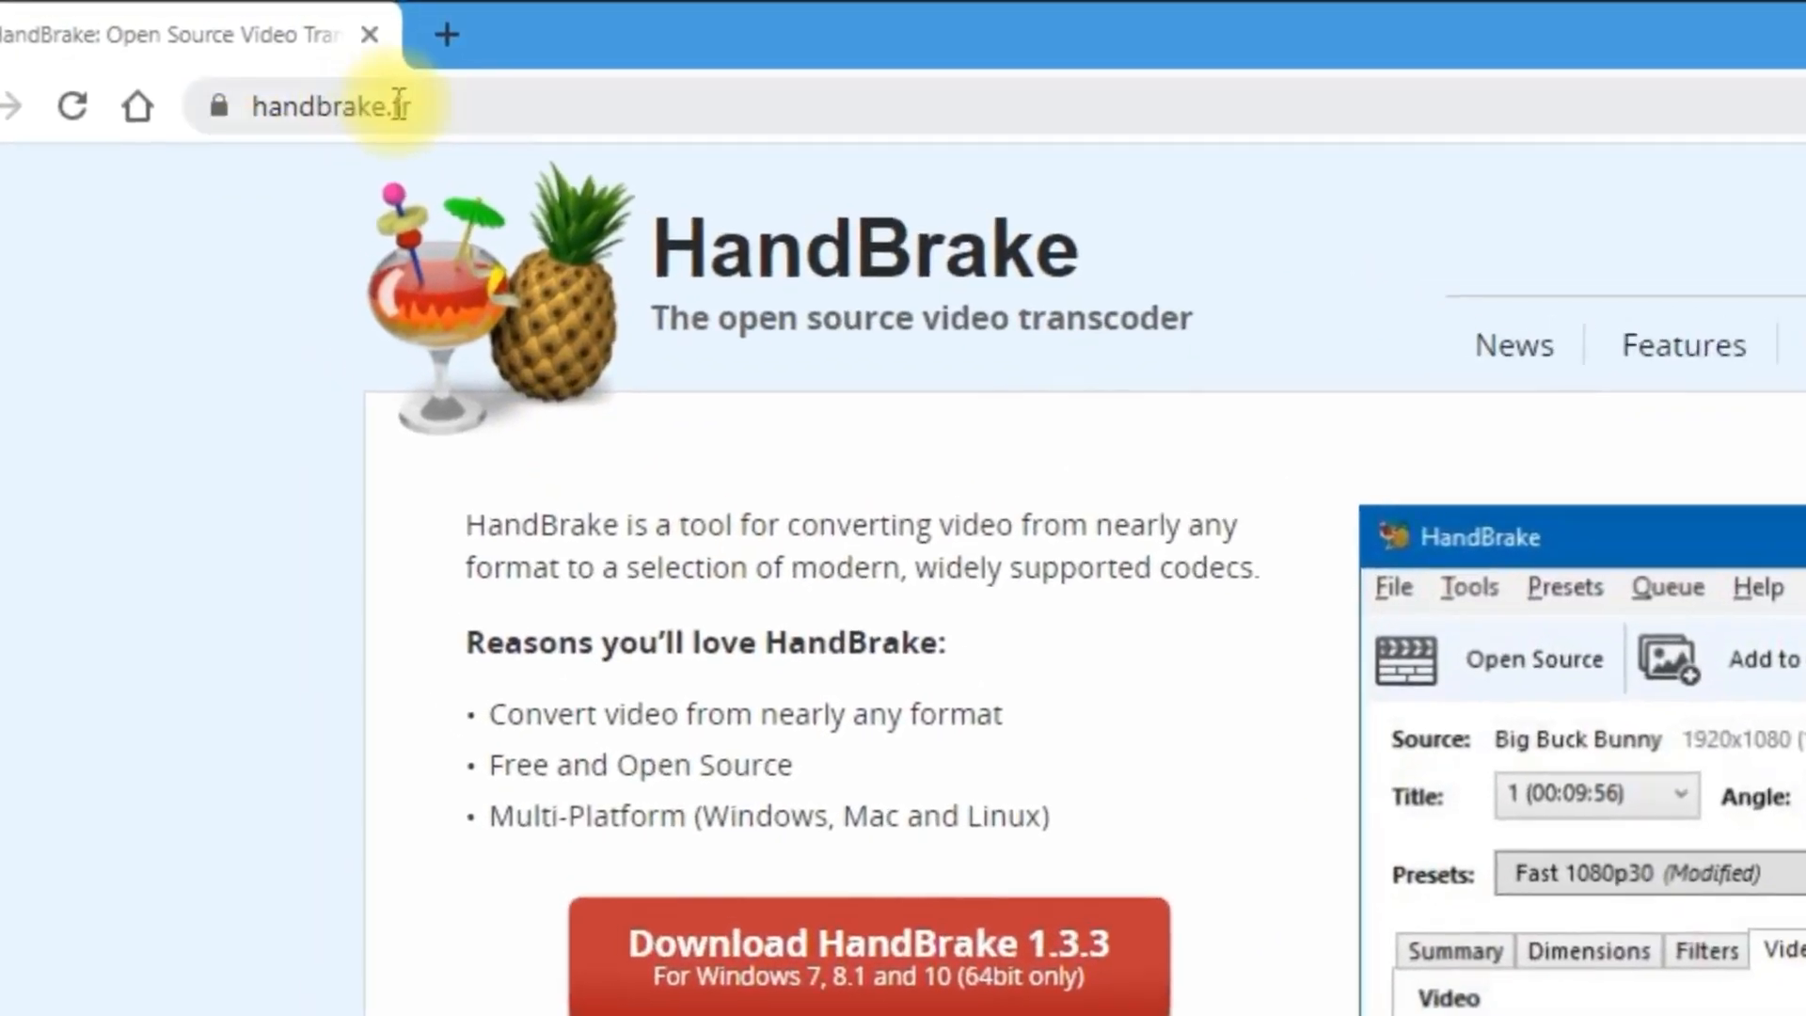
{"action": "left_click", "coordinate": [589, 122]}
{"action": "left_click", "coordinate": [589, 122]}
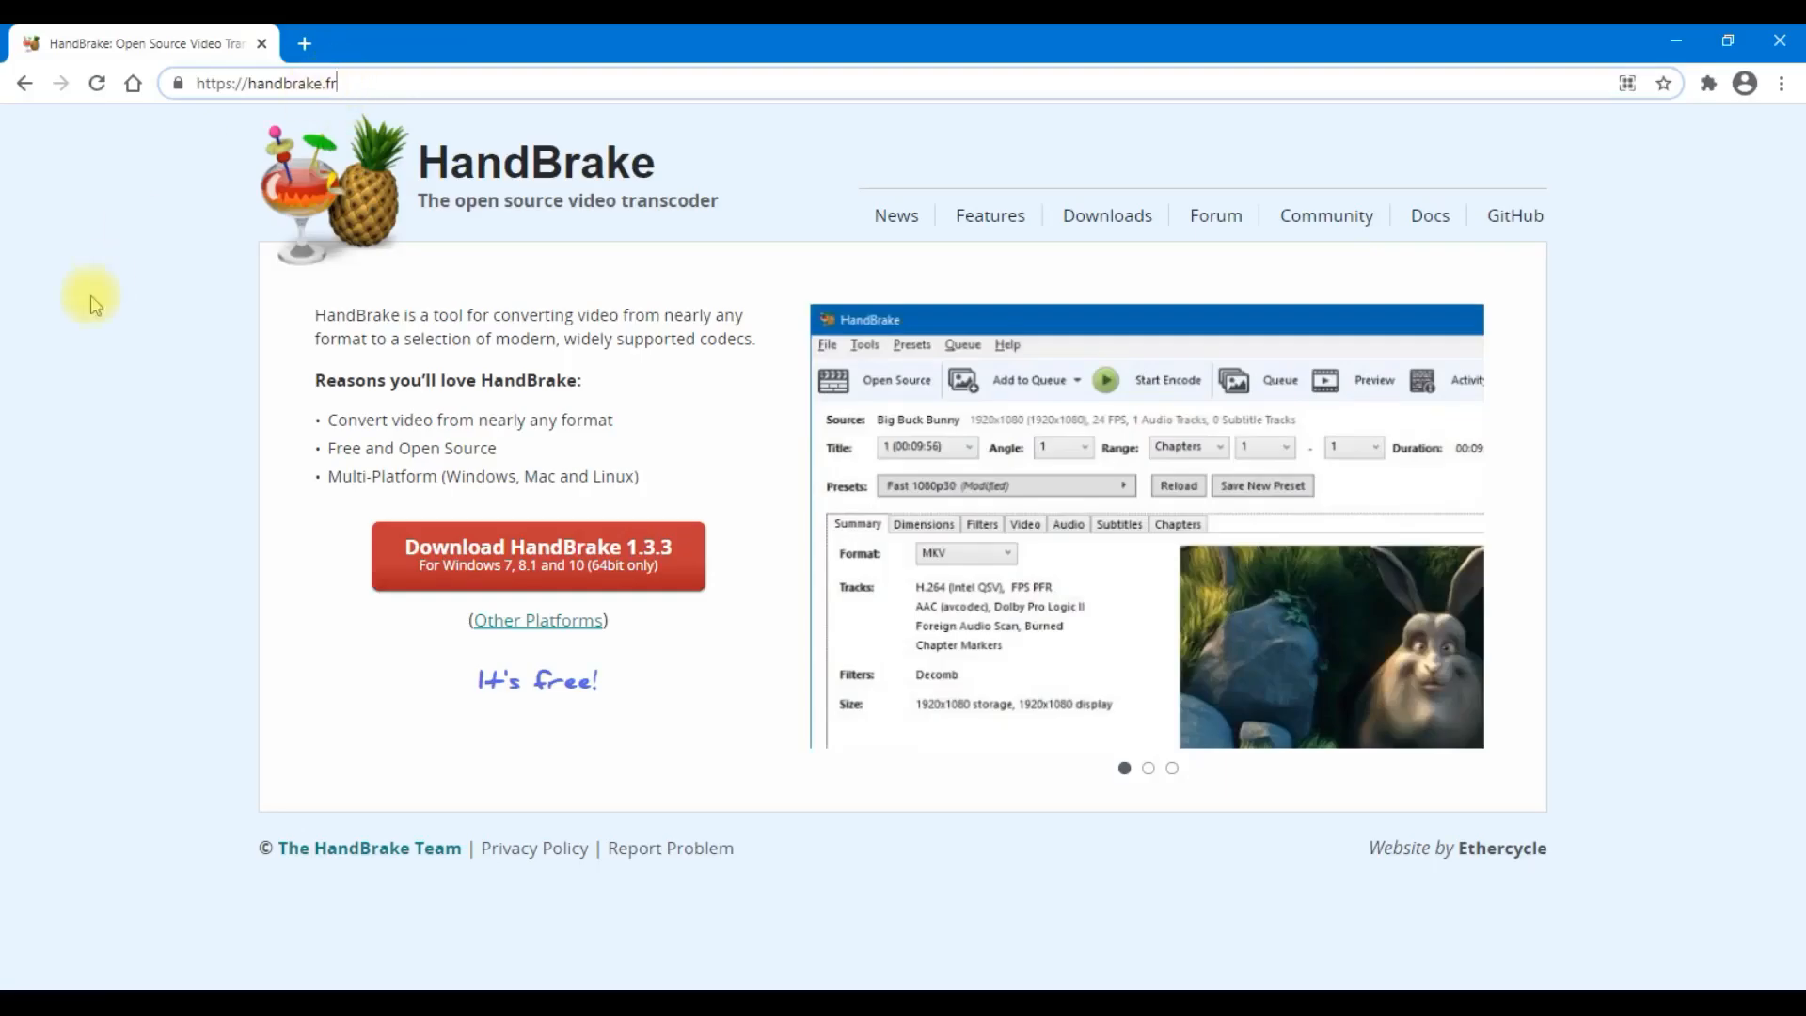
{"action": "left_click", "coordinate": [62, 574]}
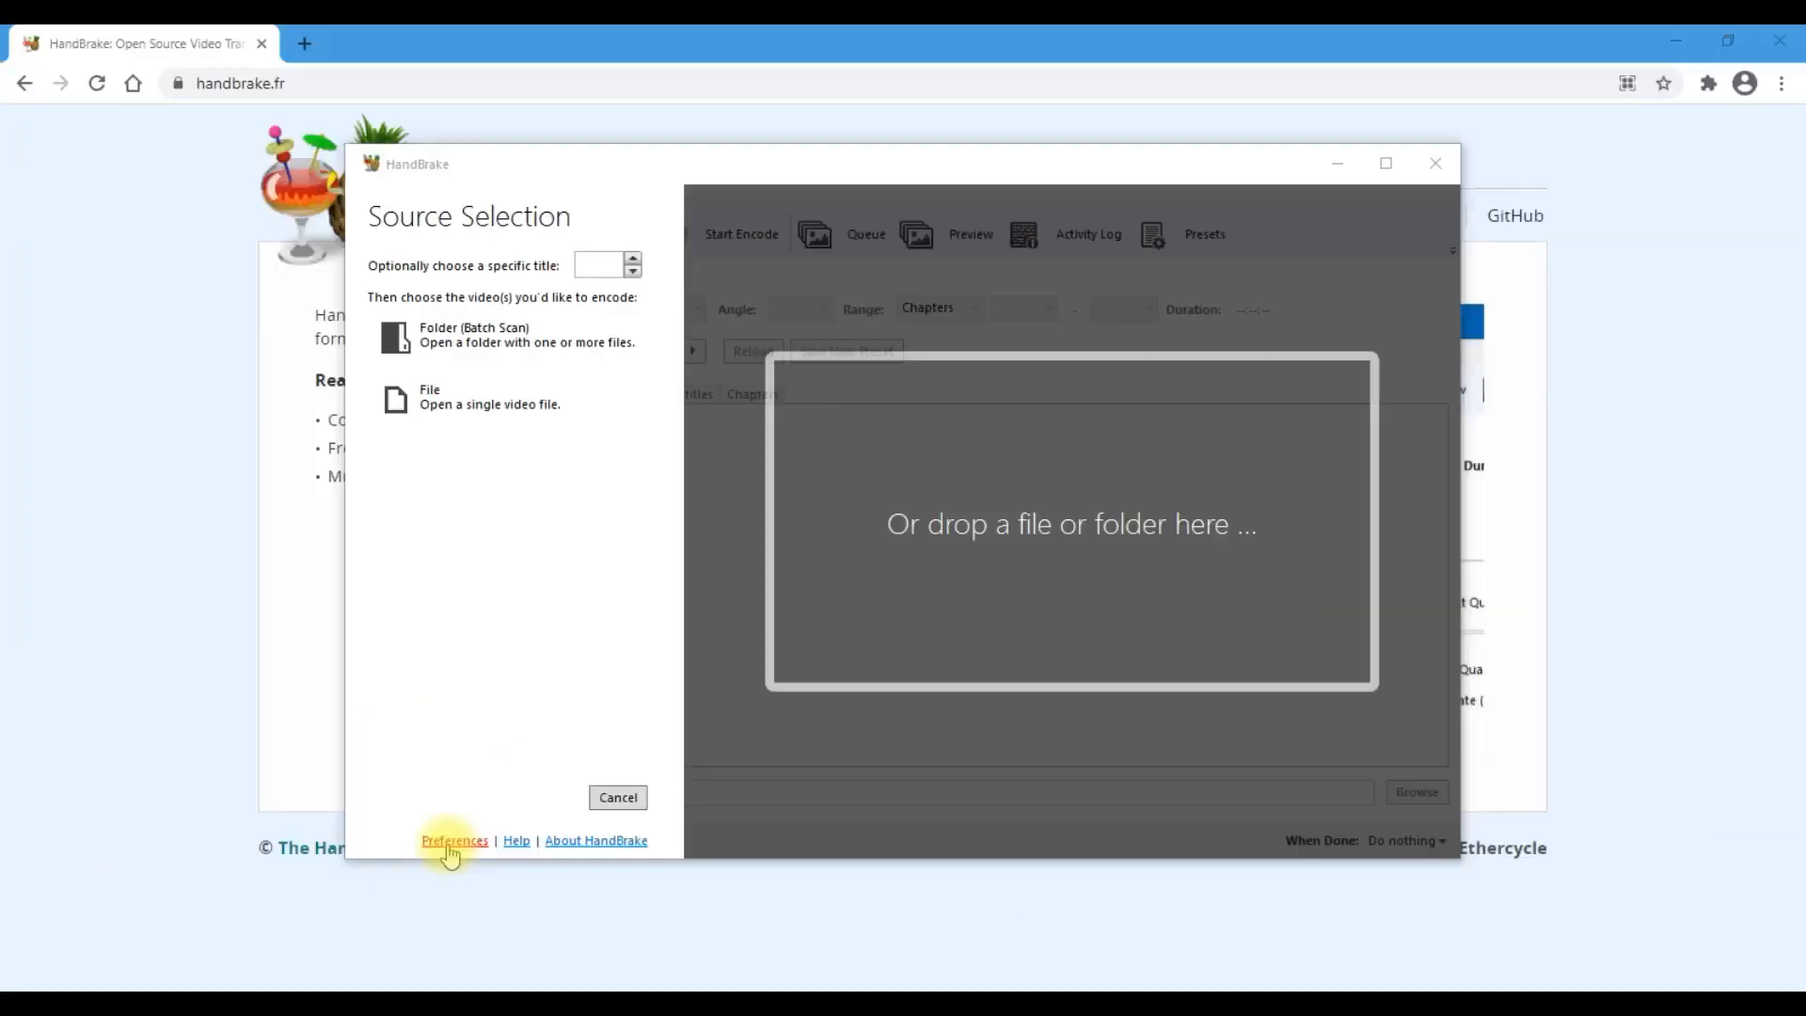
In the output file preferences, set the MP4 file extension to Always use MP4
{"action": "left_click", "coordinate": [451, 841]}
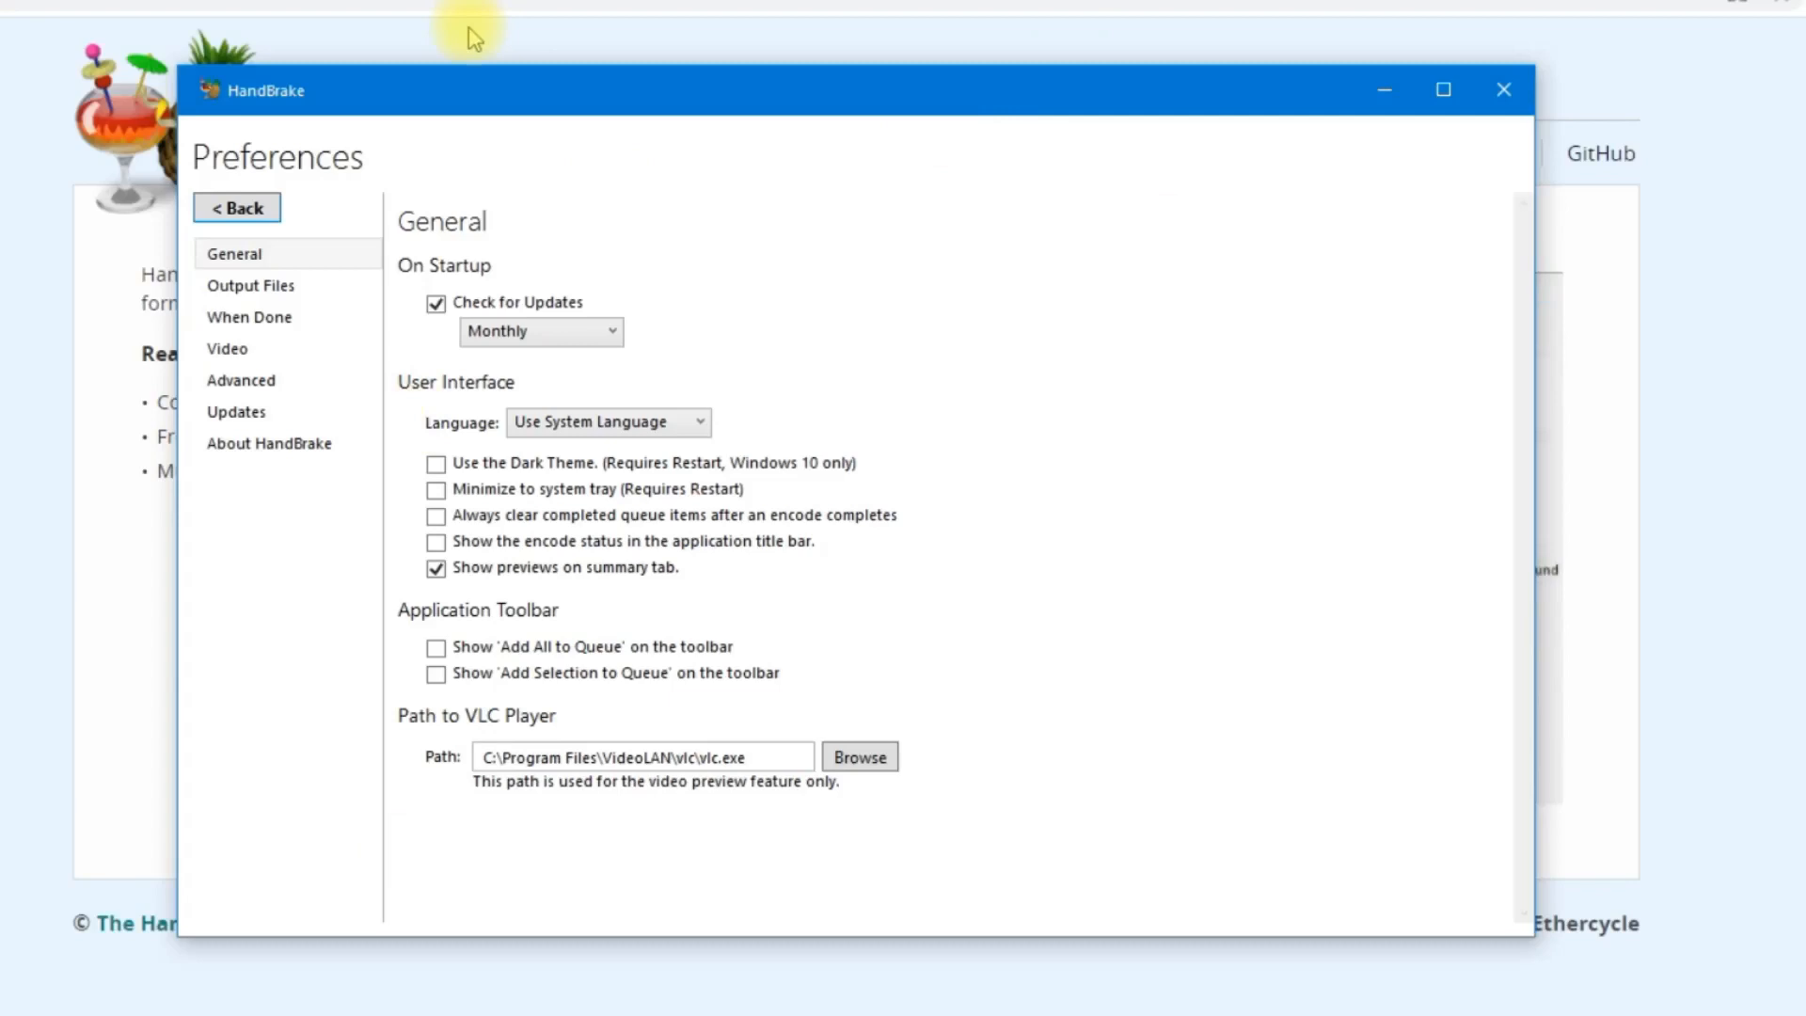
{"action": "left_click", "coordinate": [278, 306]}
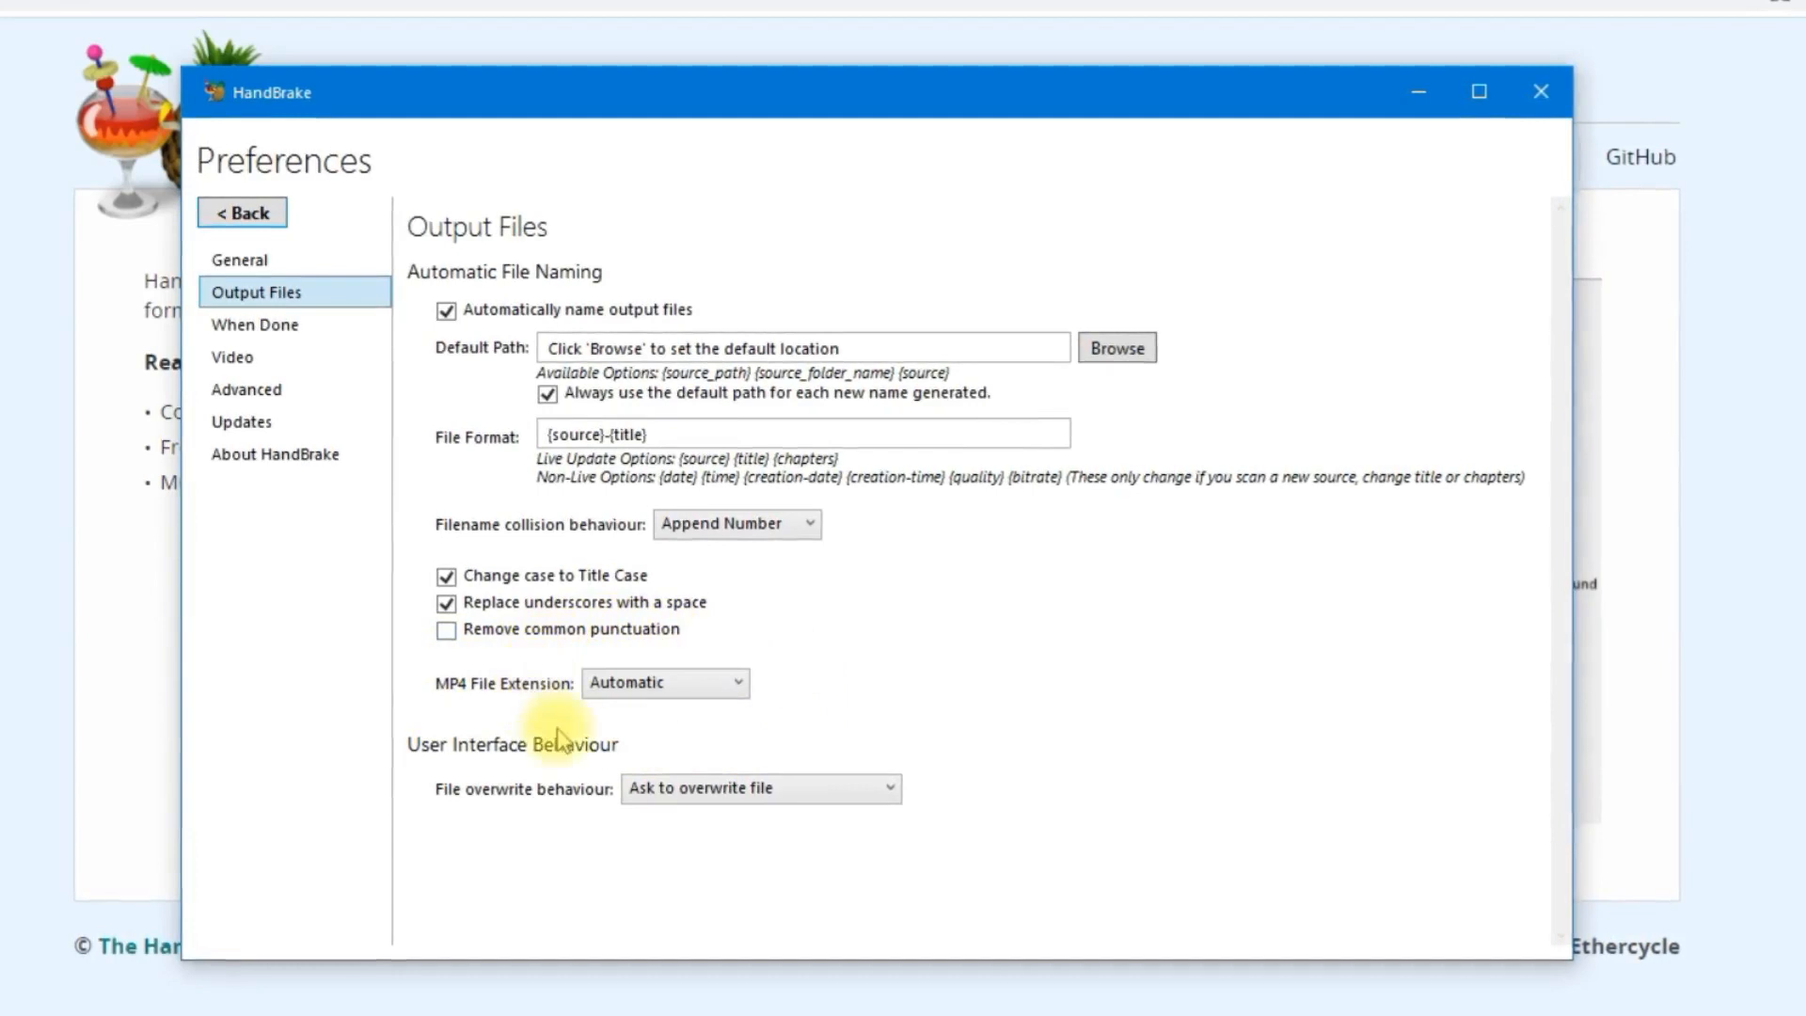
{"action": "left_click", "coordinate": [741, 691]}
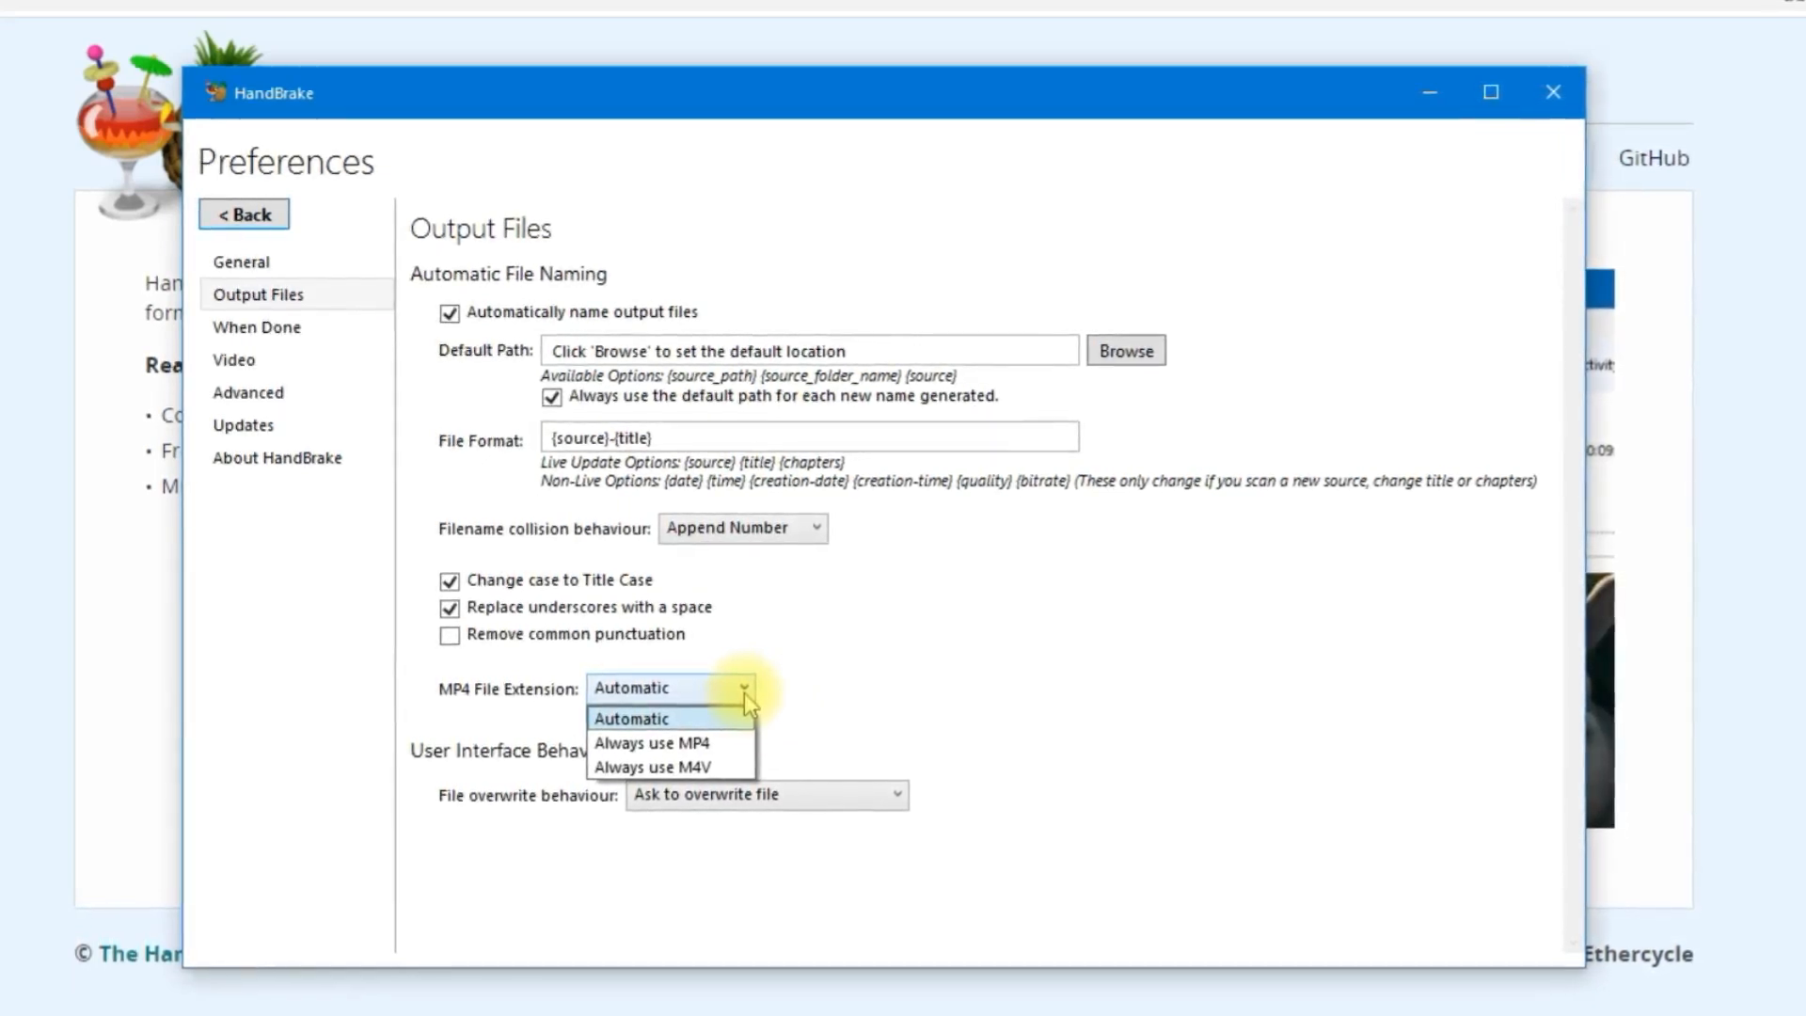
{"action": "left_click", "coordinate": [736, 770]}
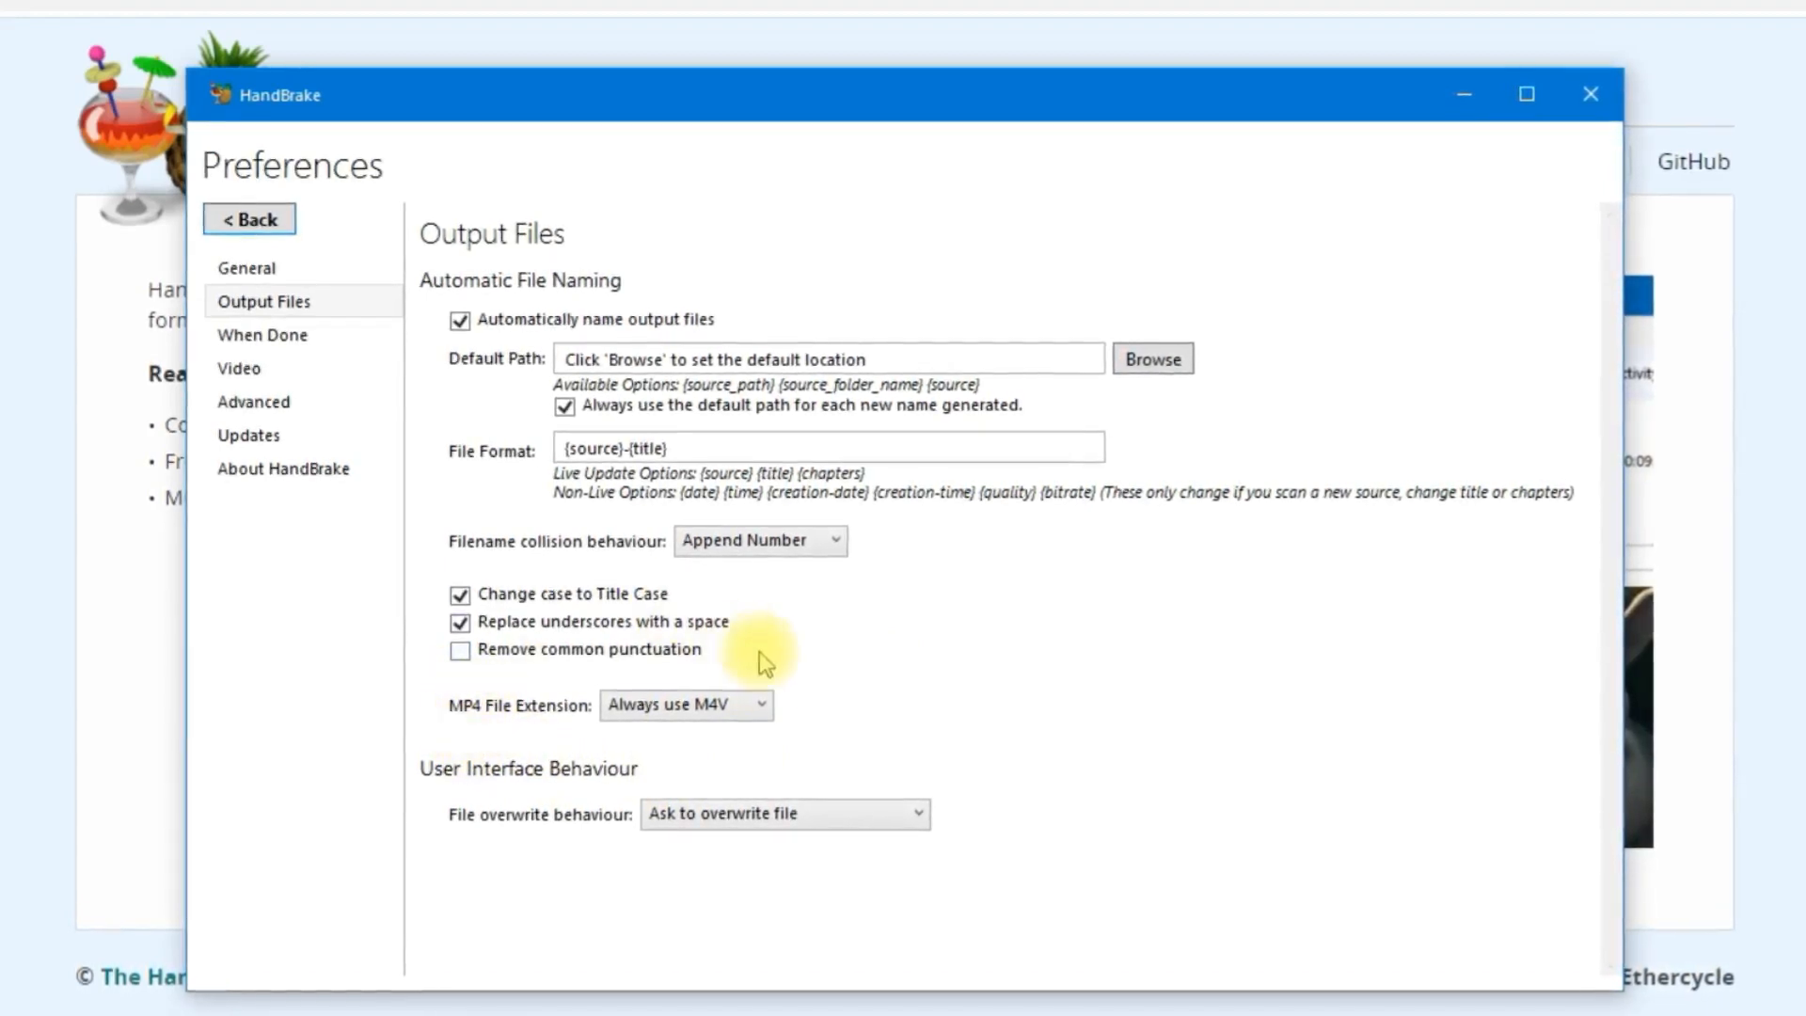
{"action": "left_click", "coordinate": [737, 705]}
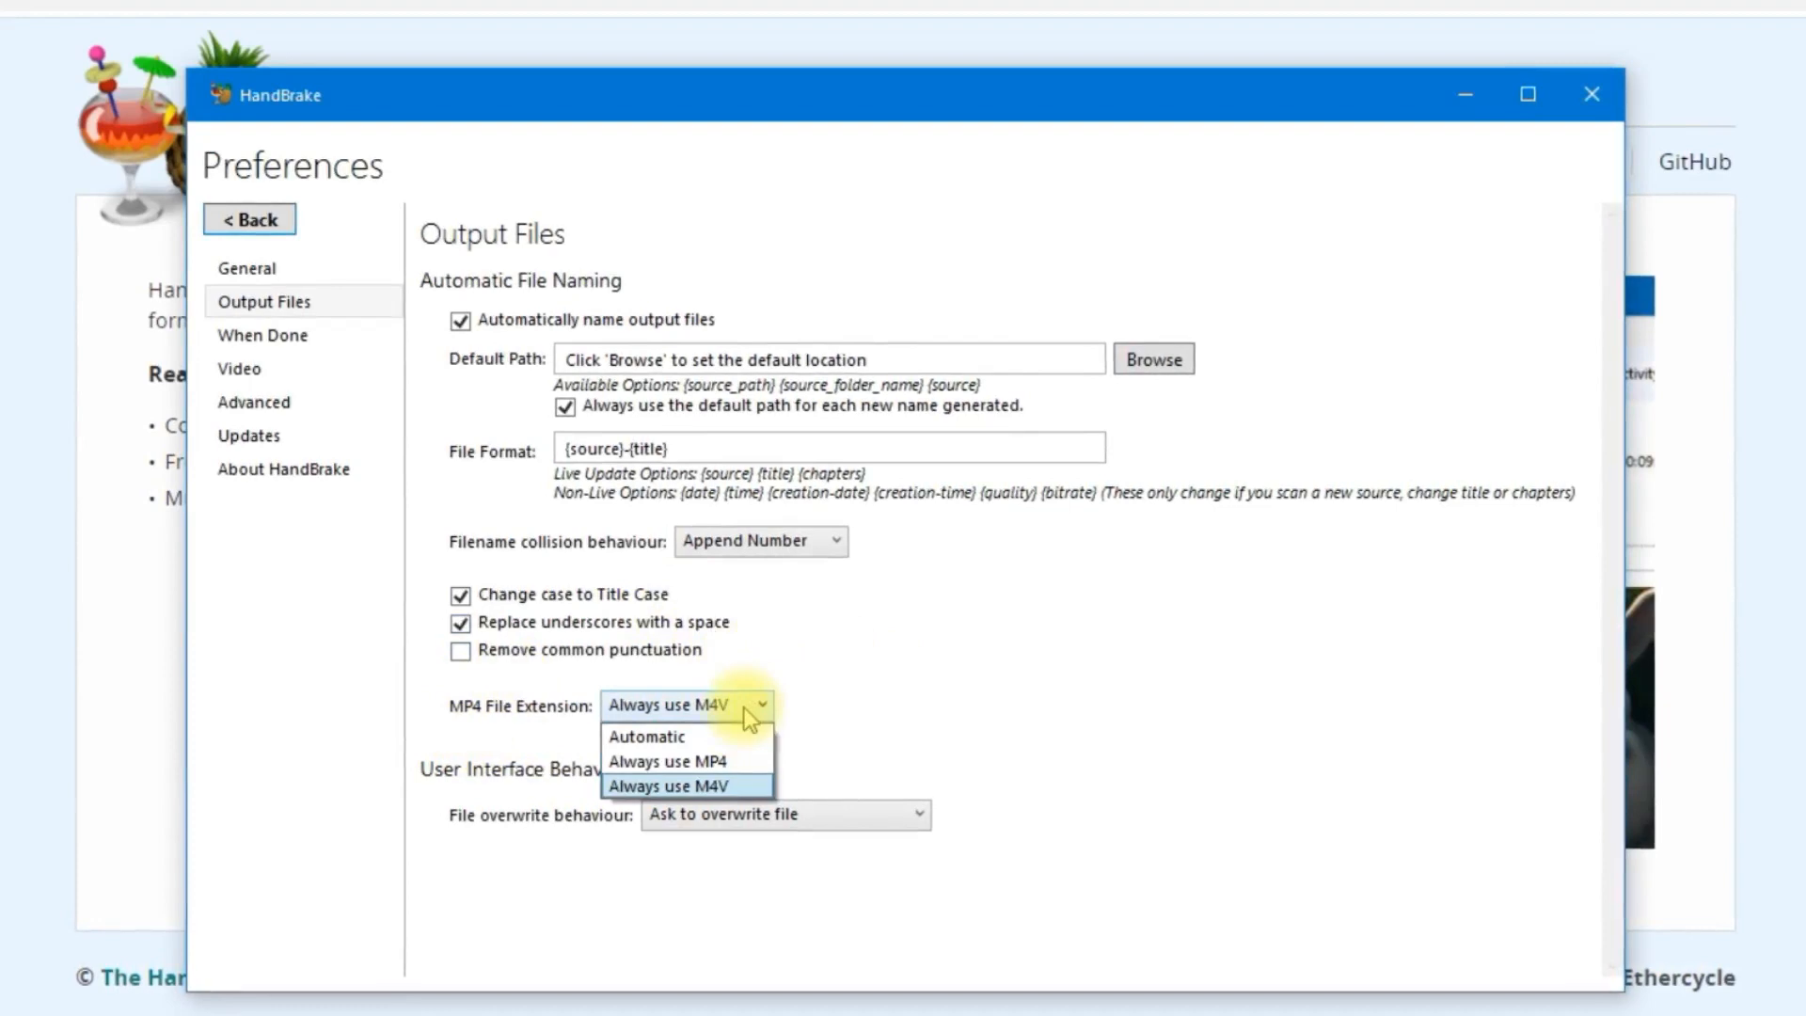
{"action": "left_click", "coordinate": [732, 759]}
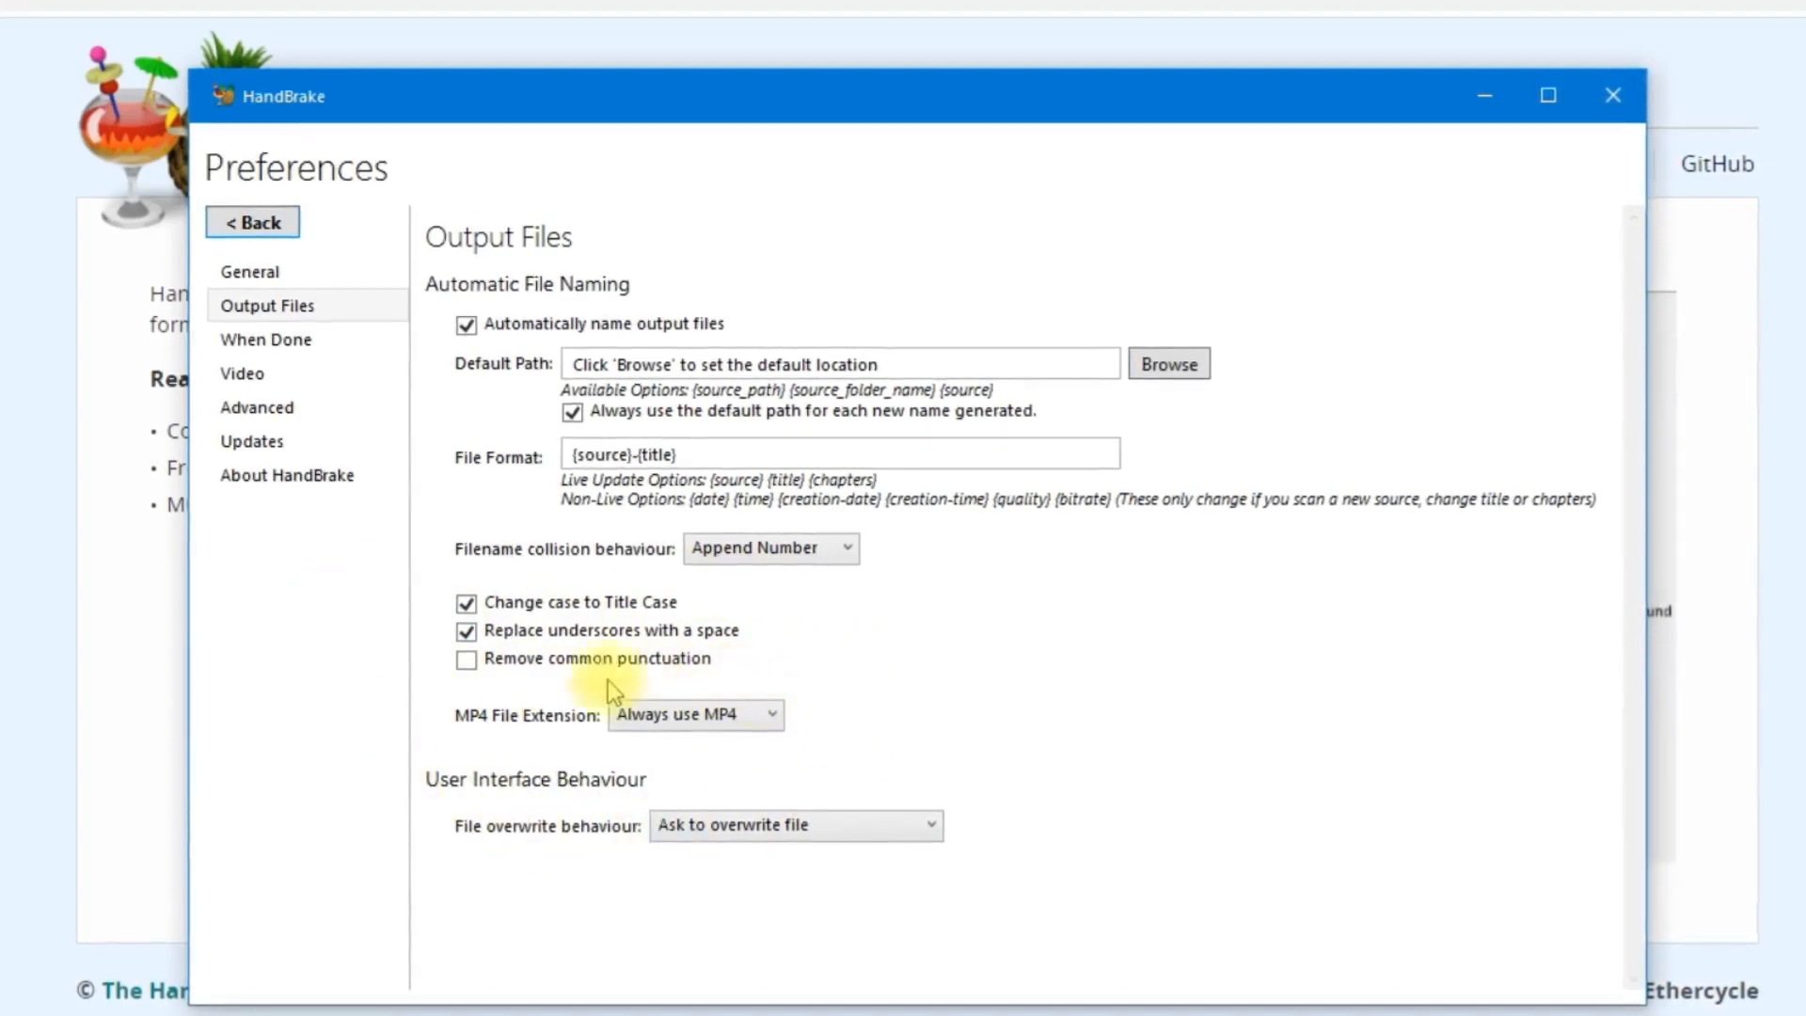
Review the When Done, Video and Advanced preferences, including the allowed hardware encoders
{"action": "left_click", "coordinate": [247, 341]}
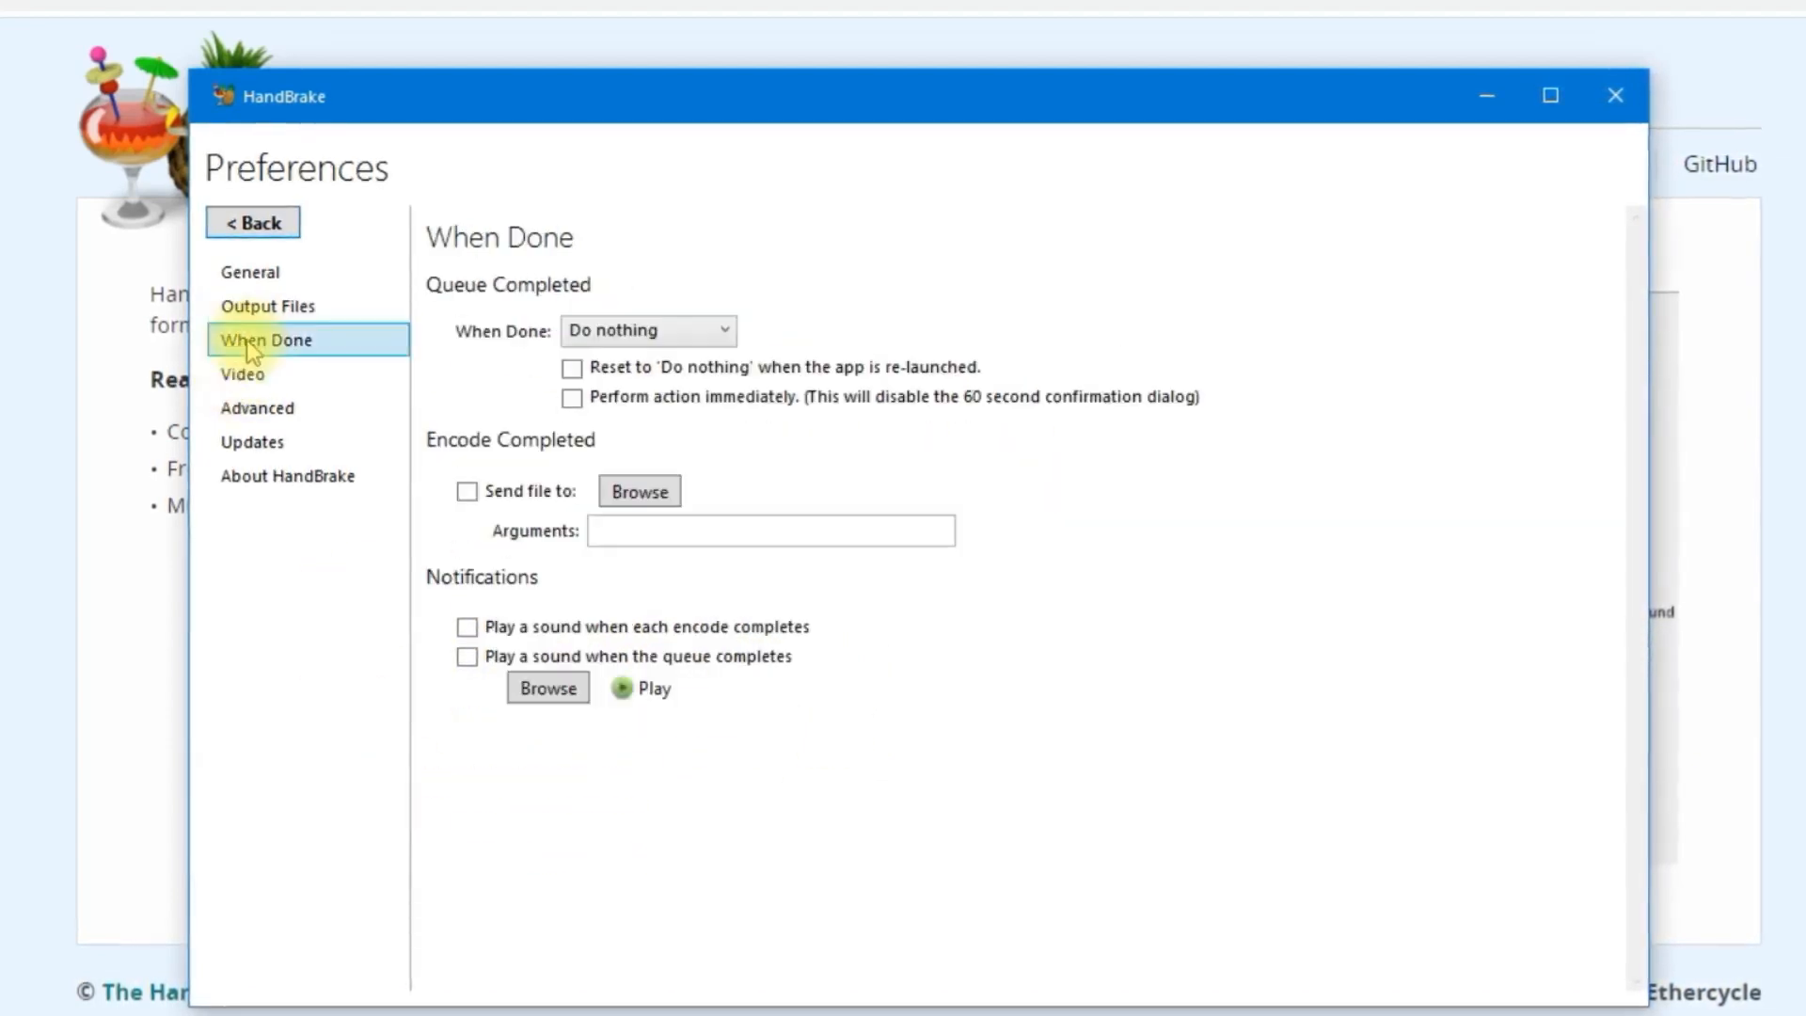
{"action": "left_click", "coordinate": [250, 381]}
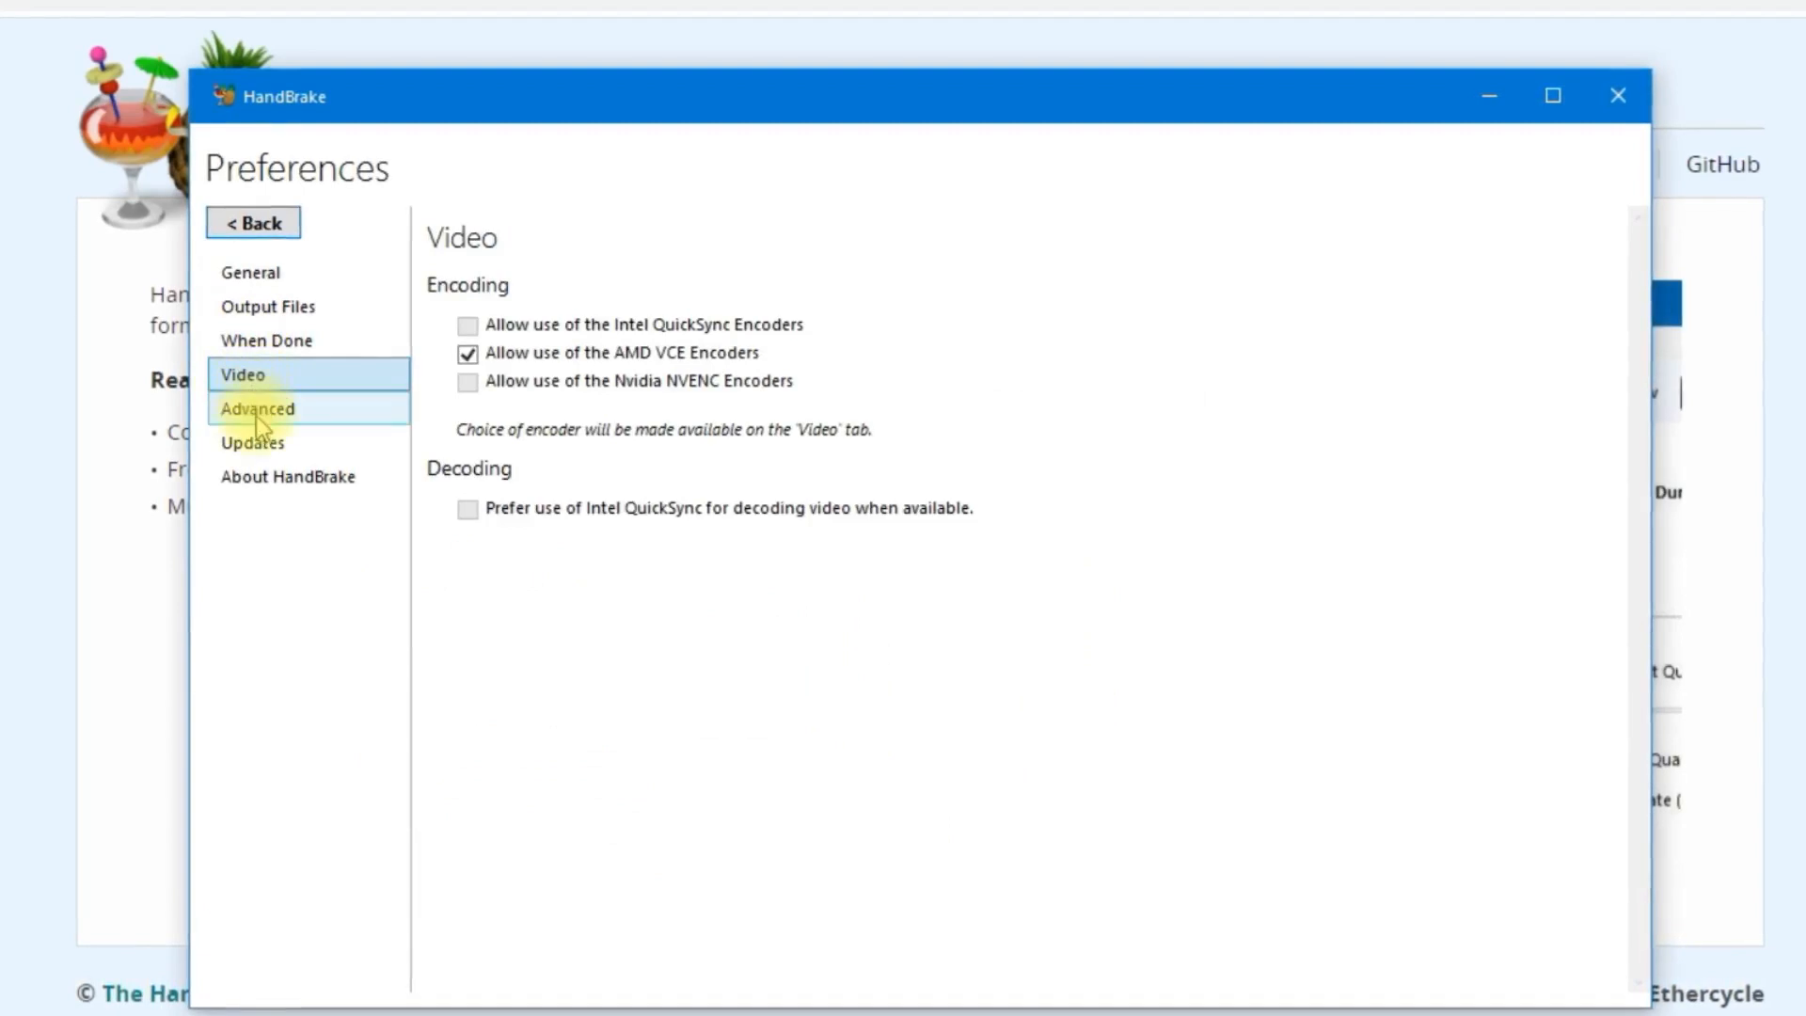
{"action": "left_click", "coordinate": [256, 408]}
{"action": "left_click", "coordinate": [248, 377]}
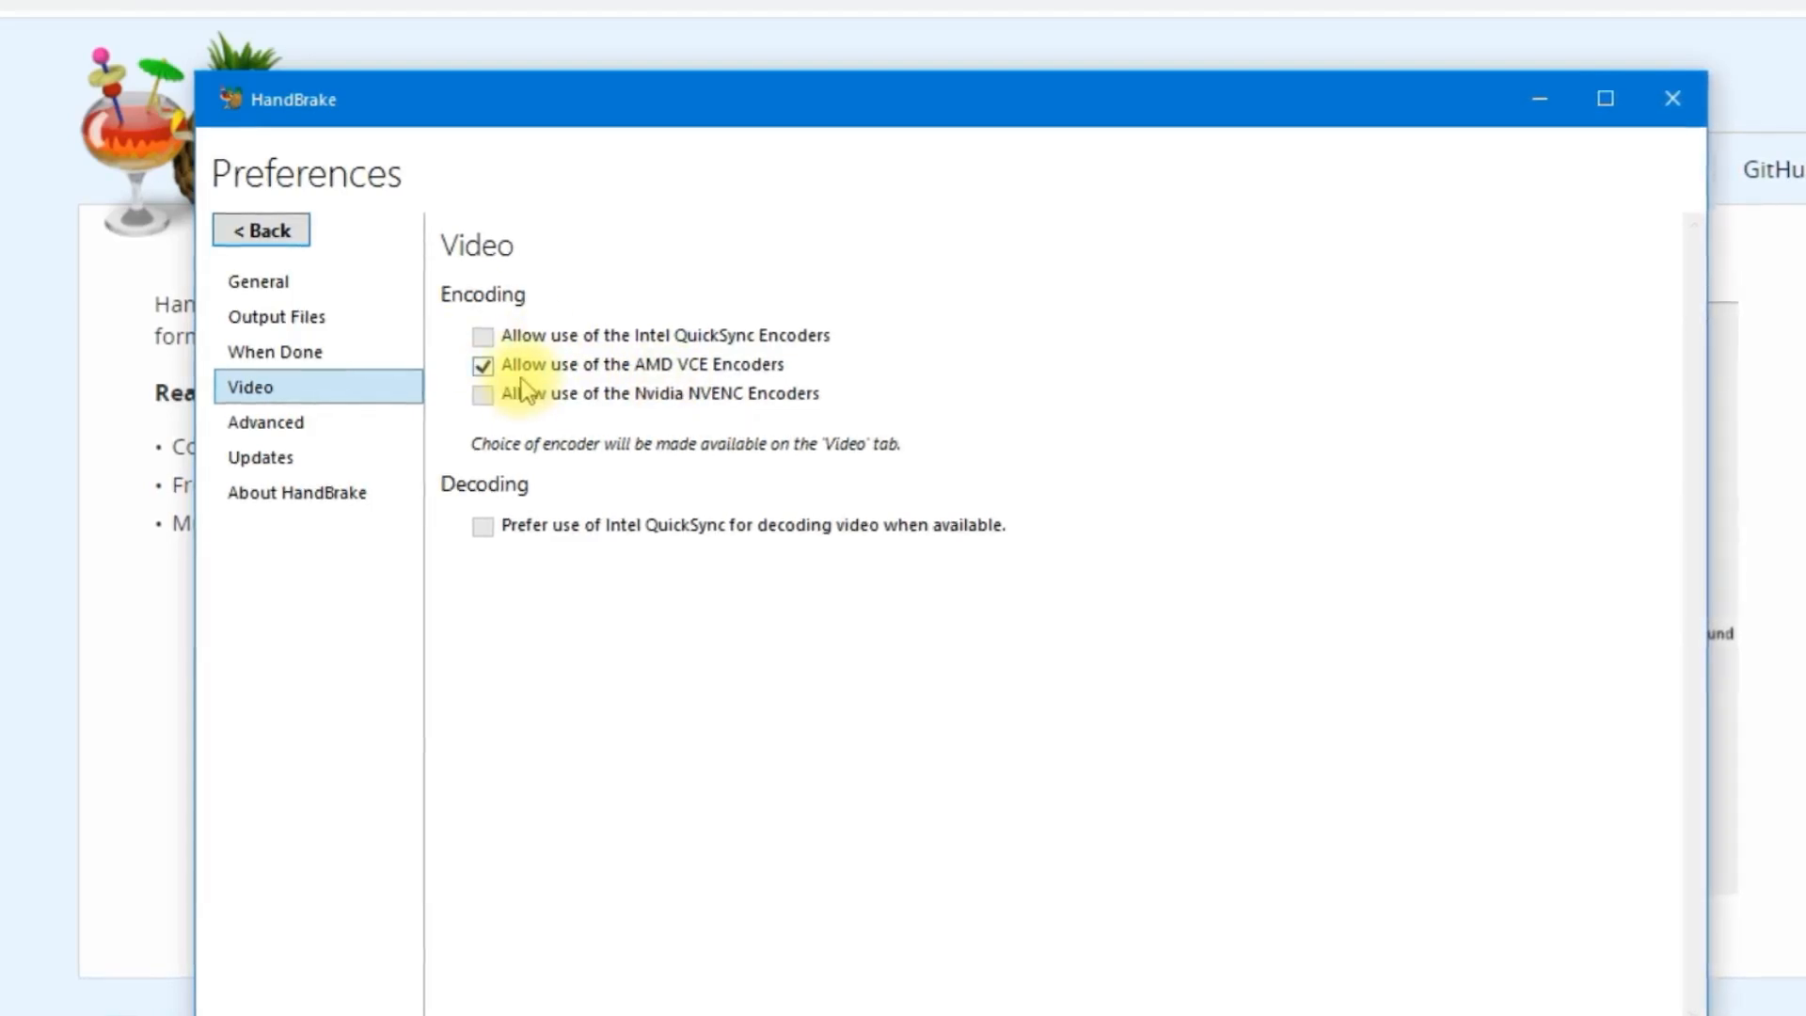
Check for a newer program version in the preferences, and return to the source selection
{"action": "left_click", "coordinate": [279, 463]}
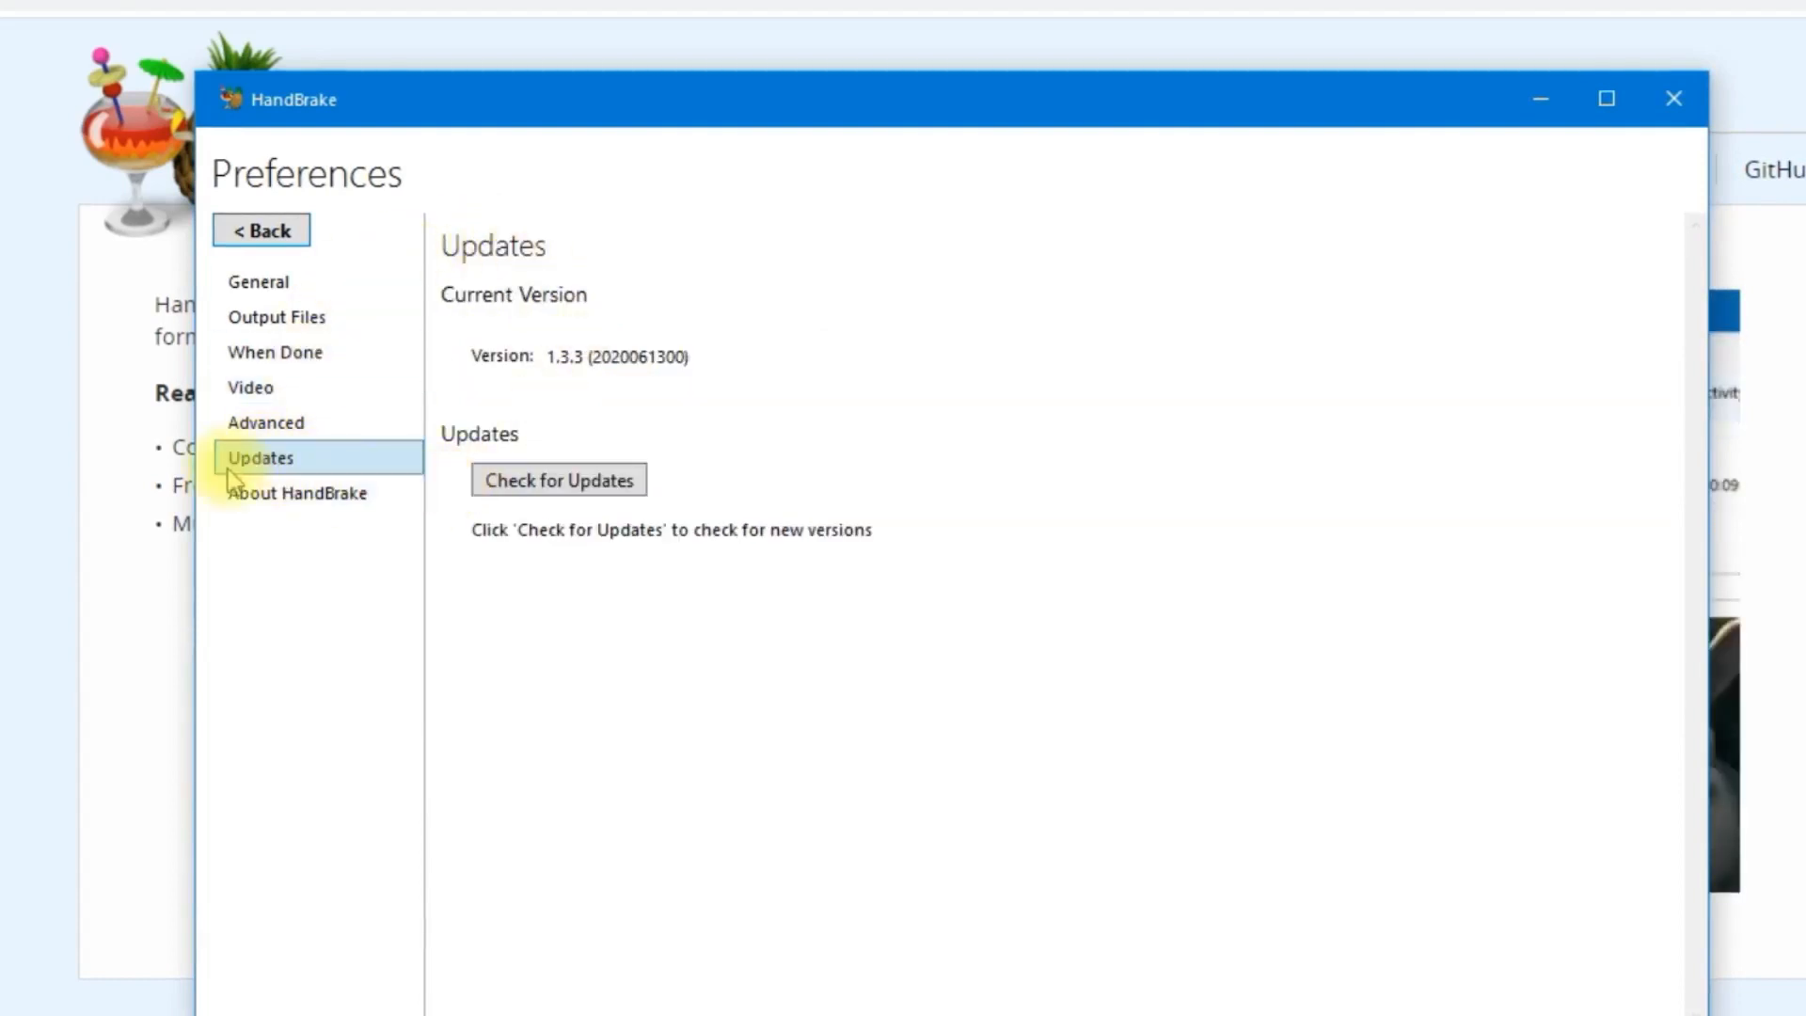
{"action": "left_click", "coordinate": [546, 483]}
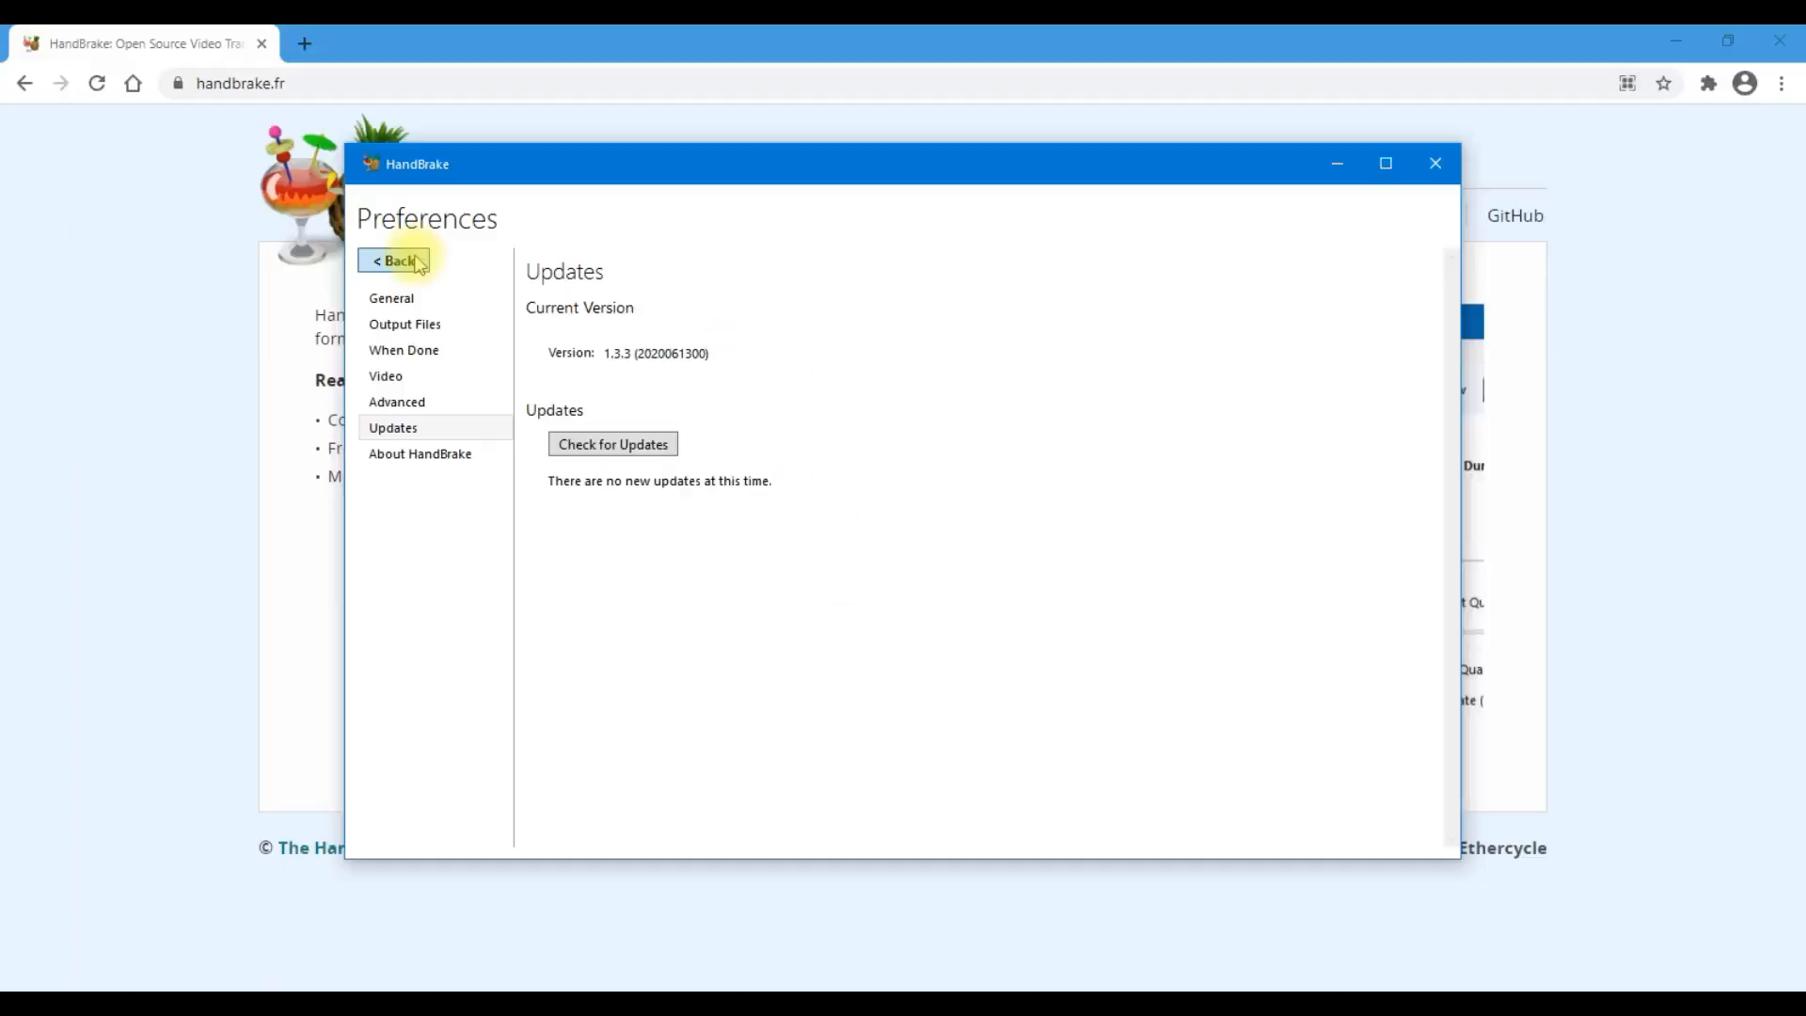
{"action": "left_click", "coordinate": [293, 233]}
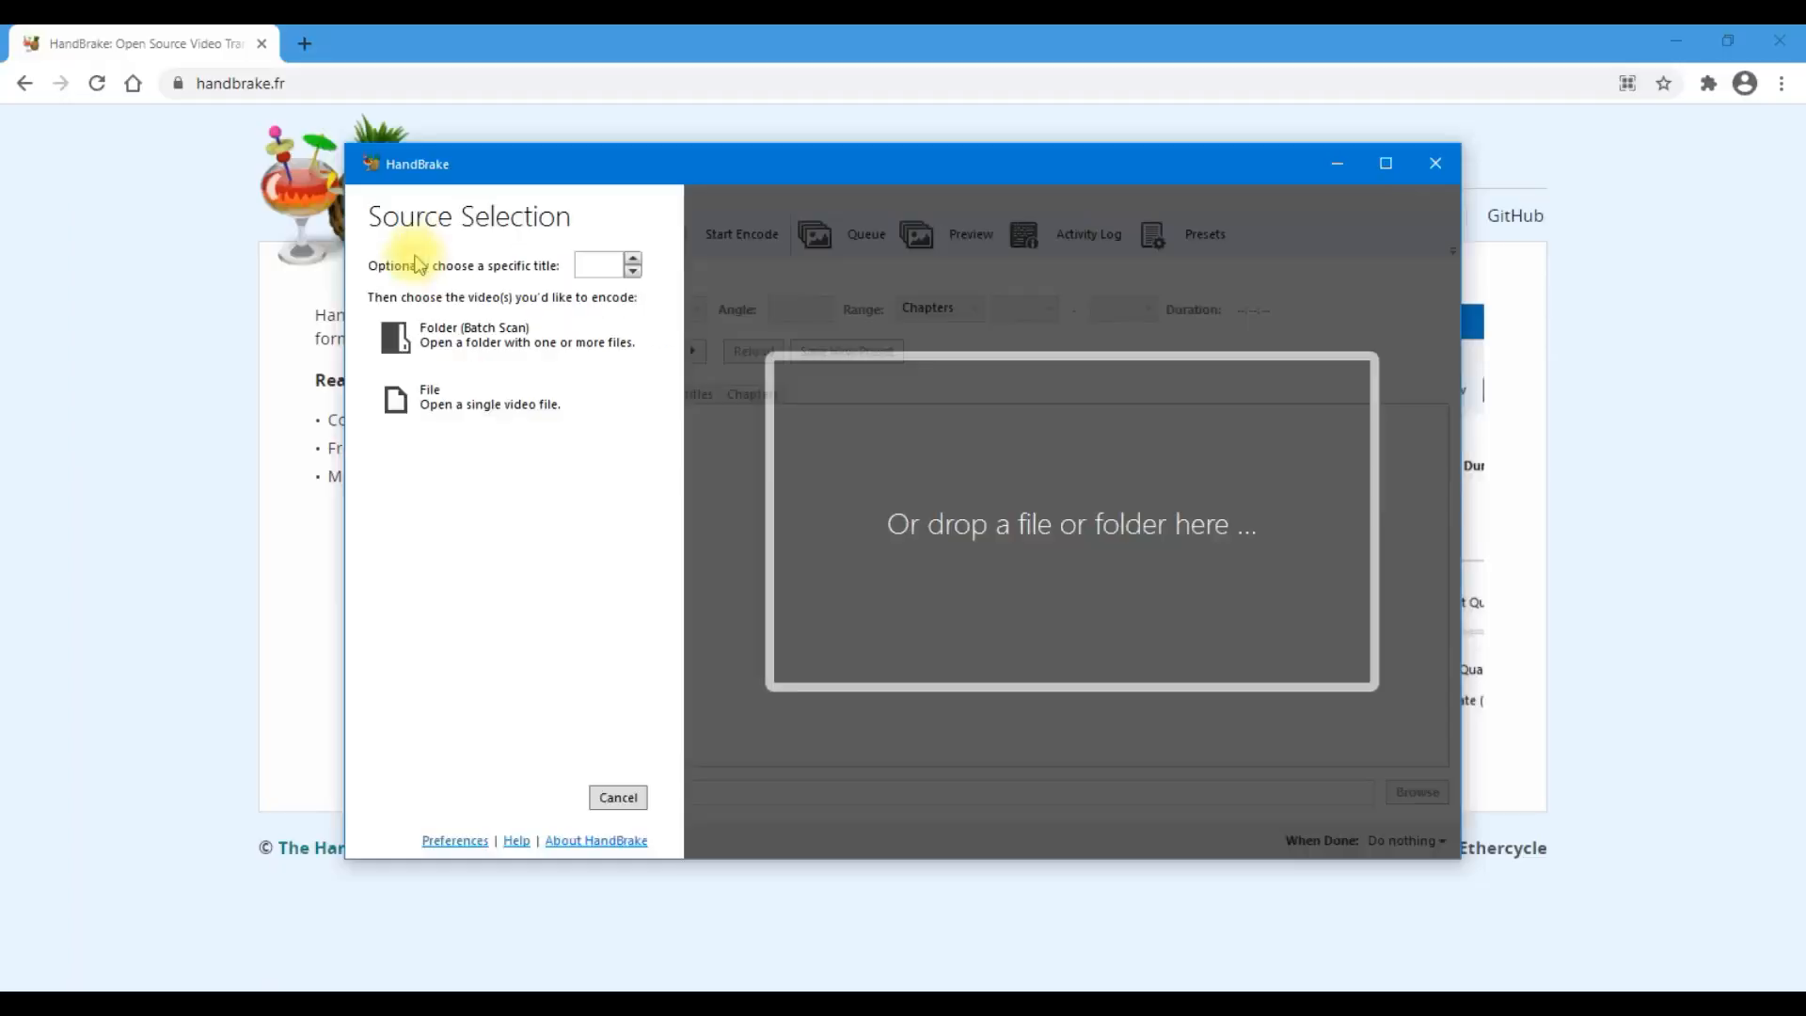
{"action": "left_click", "coordinate": [1439, 164]}
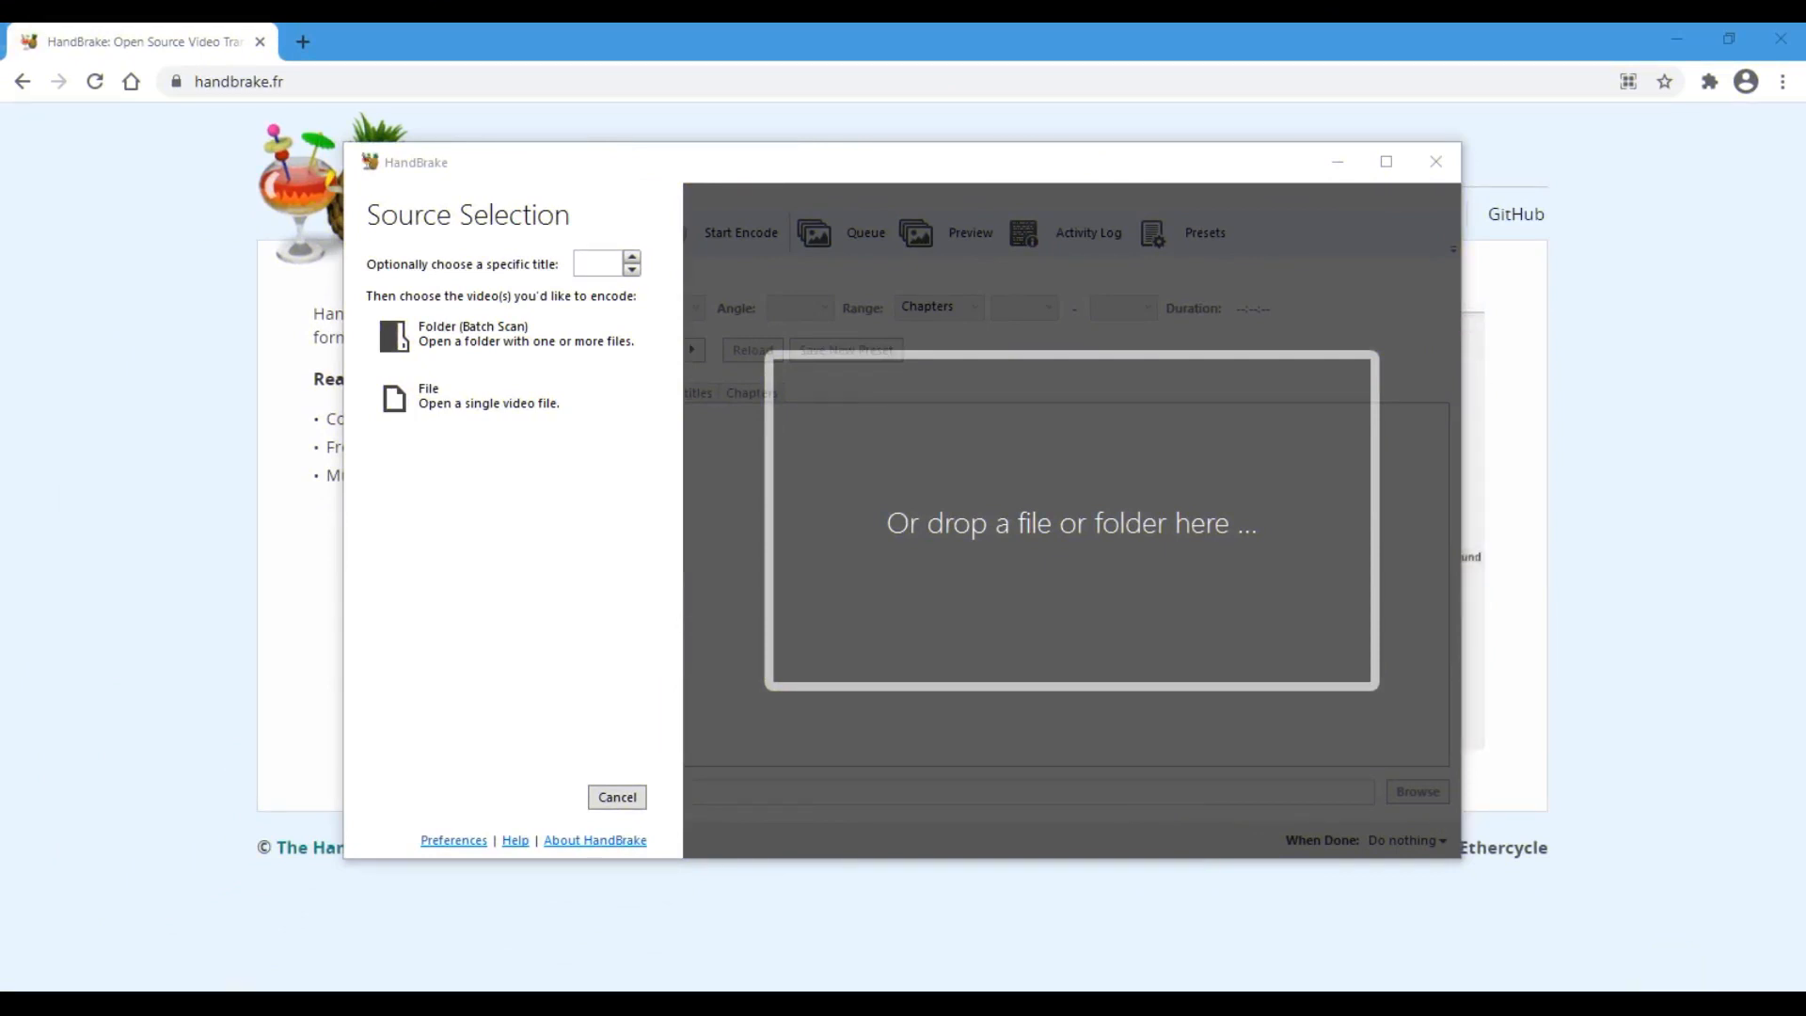
Load the video 161022_215_SanFrancisco_4K from the Simpan folder as the source and minimize the folder window
{"action": "left_click", "coordinate": [331, 1004]}
{"action": "left_click_drag", "start_coordinate": [761, 333], "coordinate": [820, 667]}
{"action": "left_click_drag", "start_coordinate": [329, 806], "coordinate": [1128, 555]}
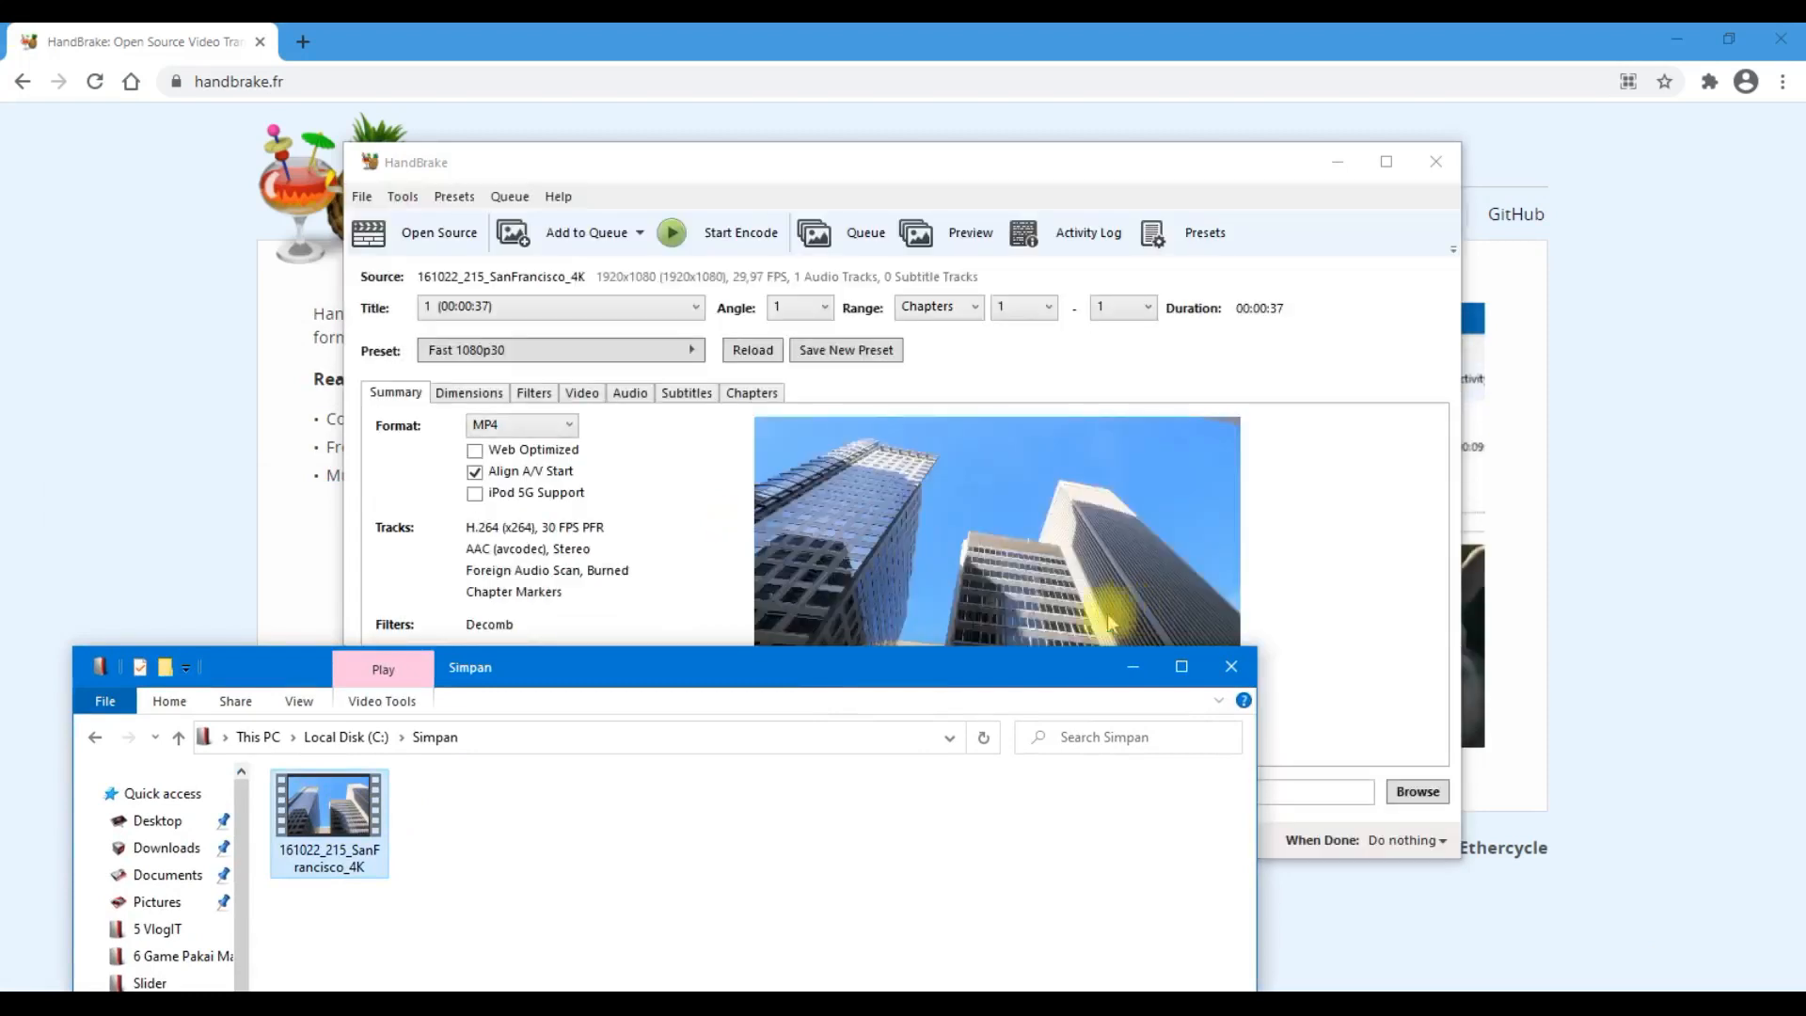
{"action": "left_click_drag", "start_coordinate": [710, 687], "coordinate": [758, 432]}
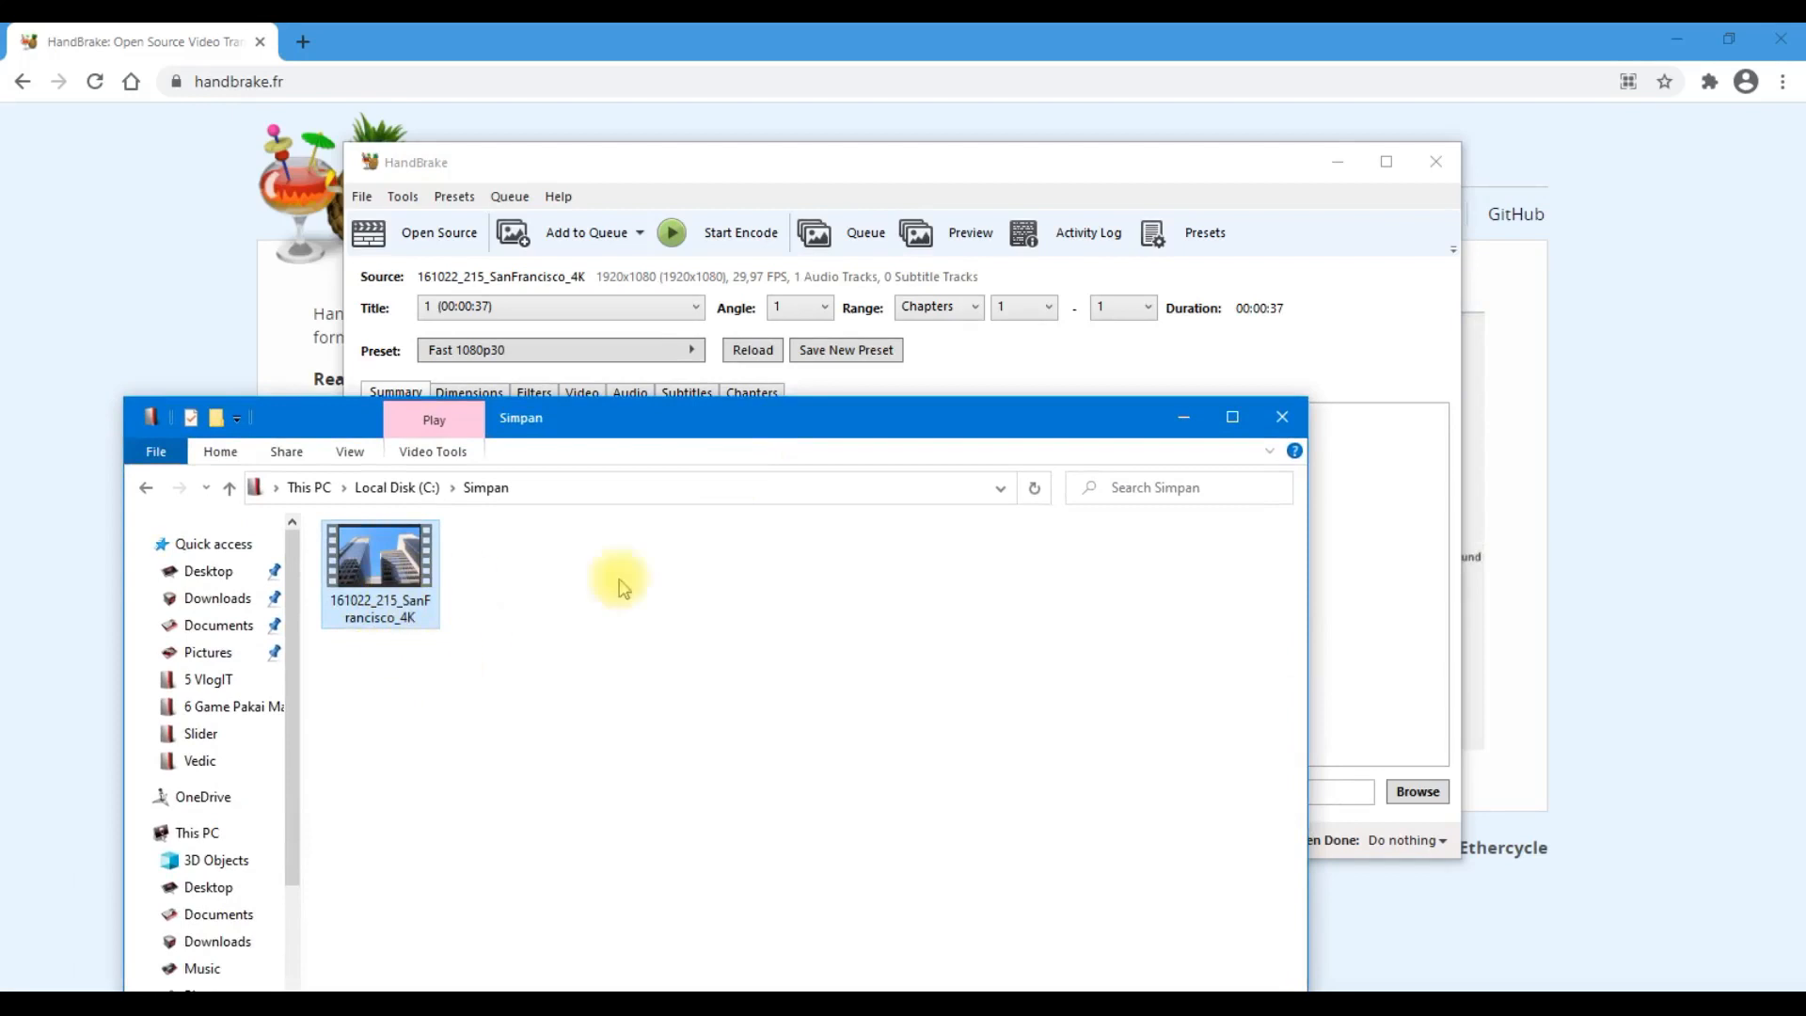
{"action": "left_click", "coordinate": [1181, 418]}
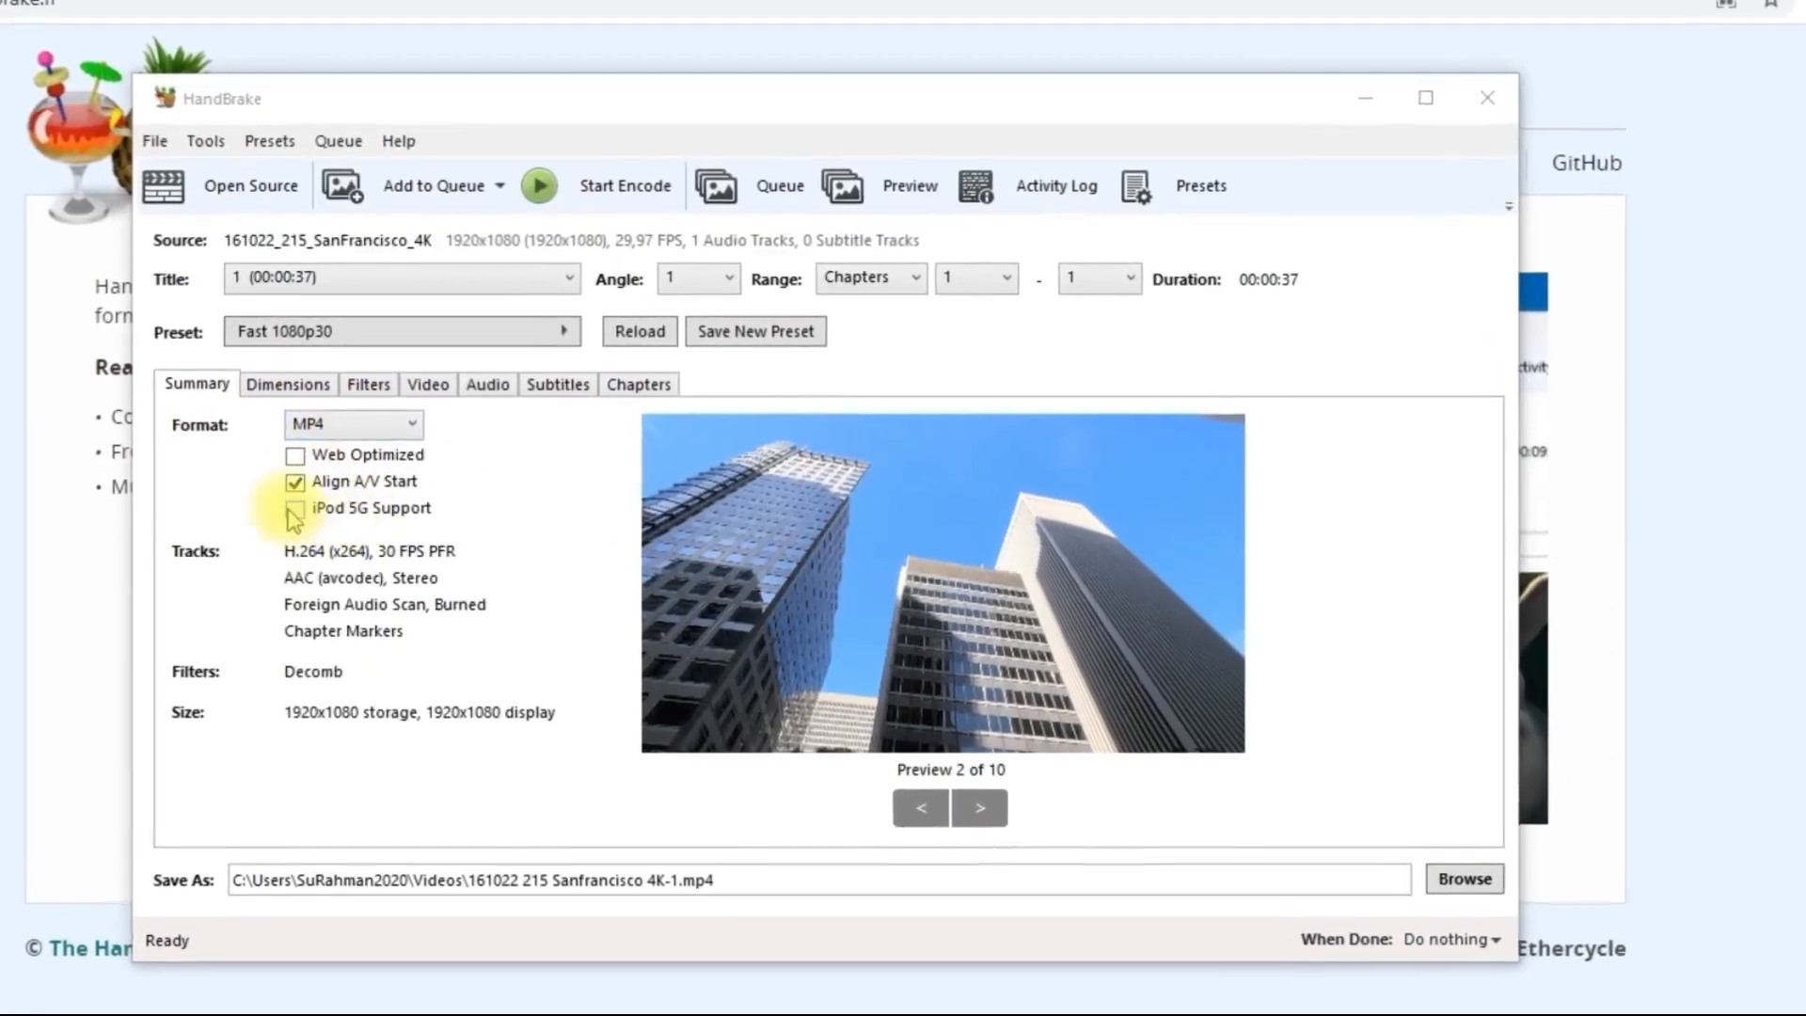
Apply the general preset Very Fast 1080p30 to the loaded video
{"action": "mouse_move", "coordinate": [400, 475]}
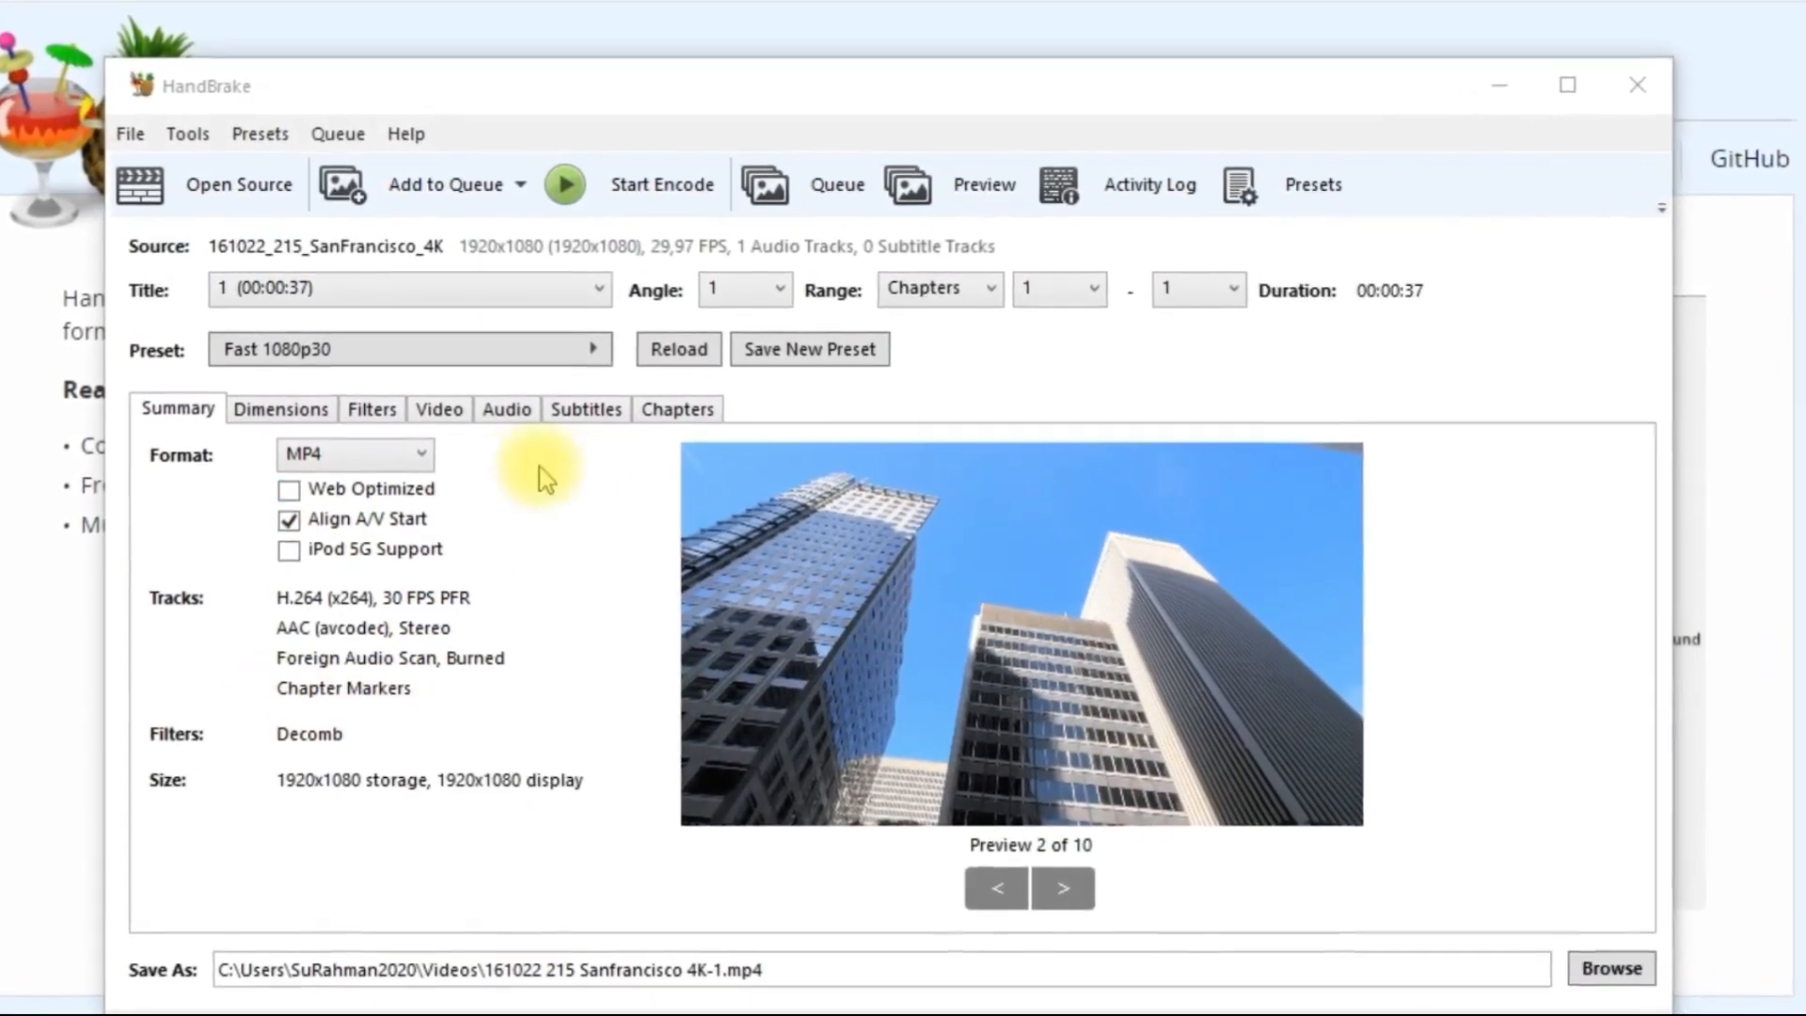
{"action": "left_click", "coordinate": [258, 132]}
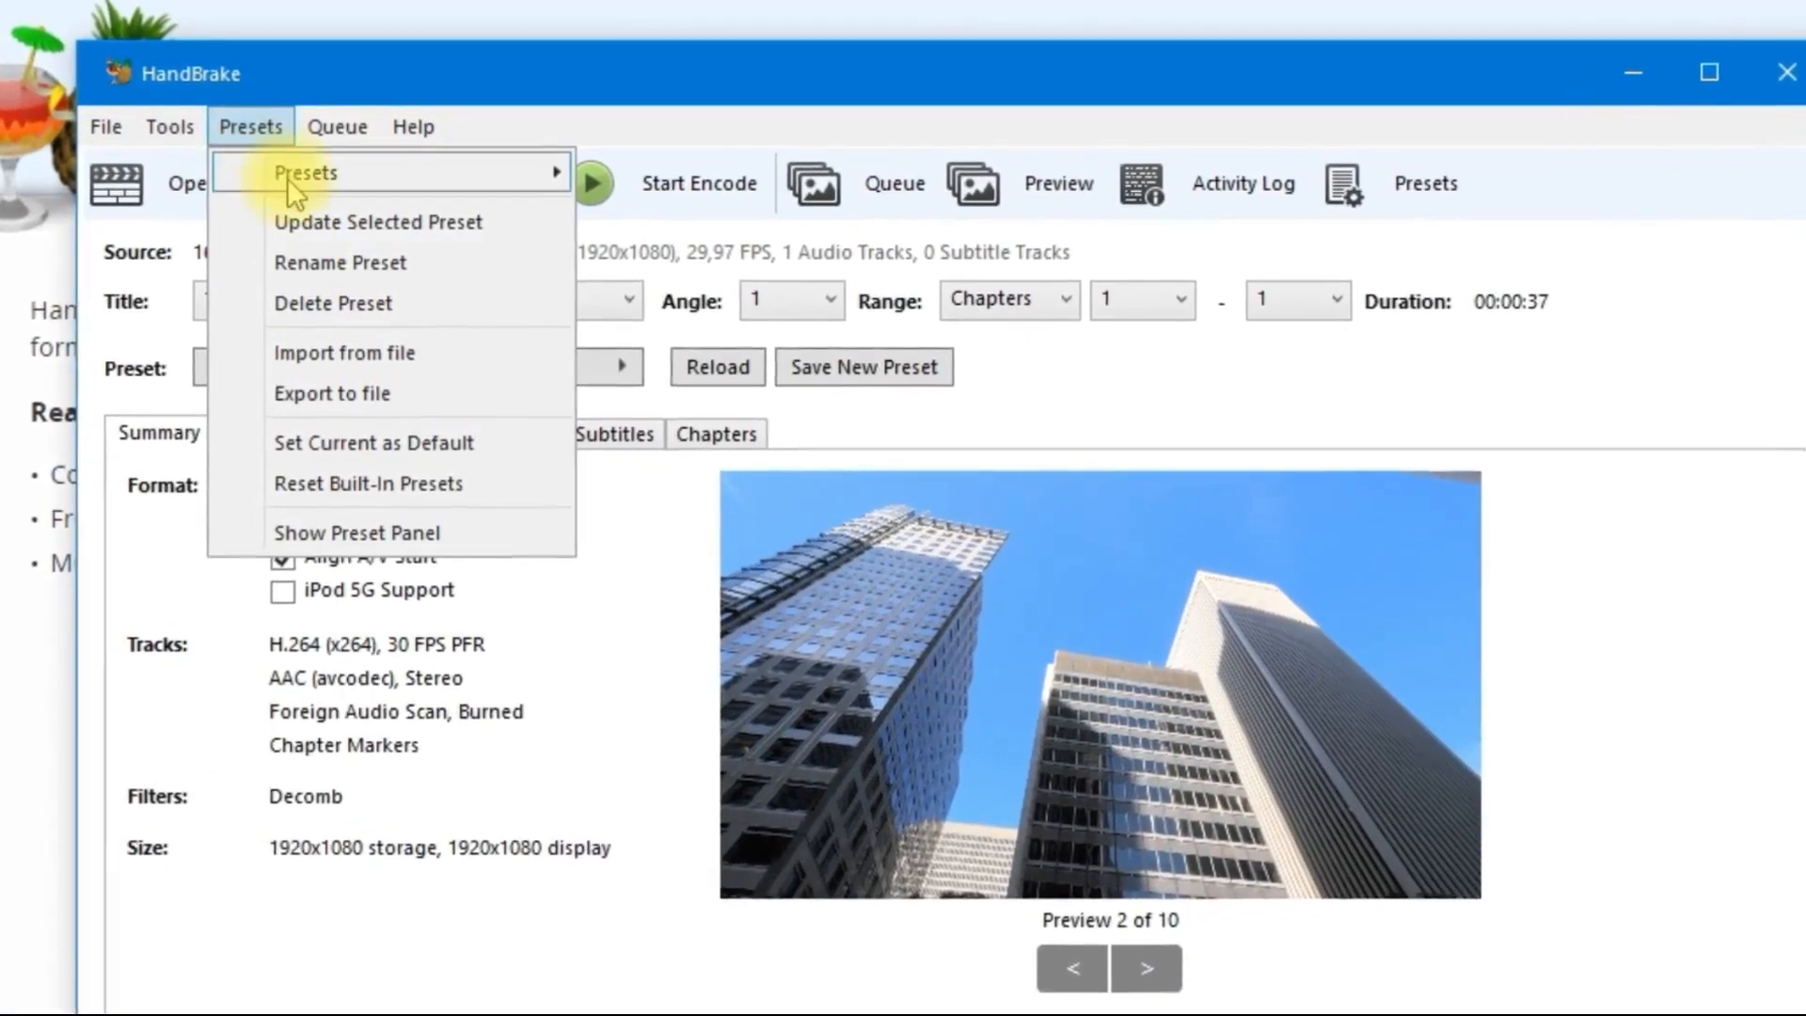
{"action": "mouse_move", "coordinate": [282, 173]}
{"action": "mouse_move", "coordinate": [623, 189]}
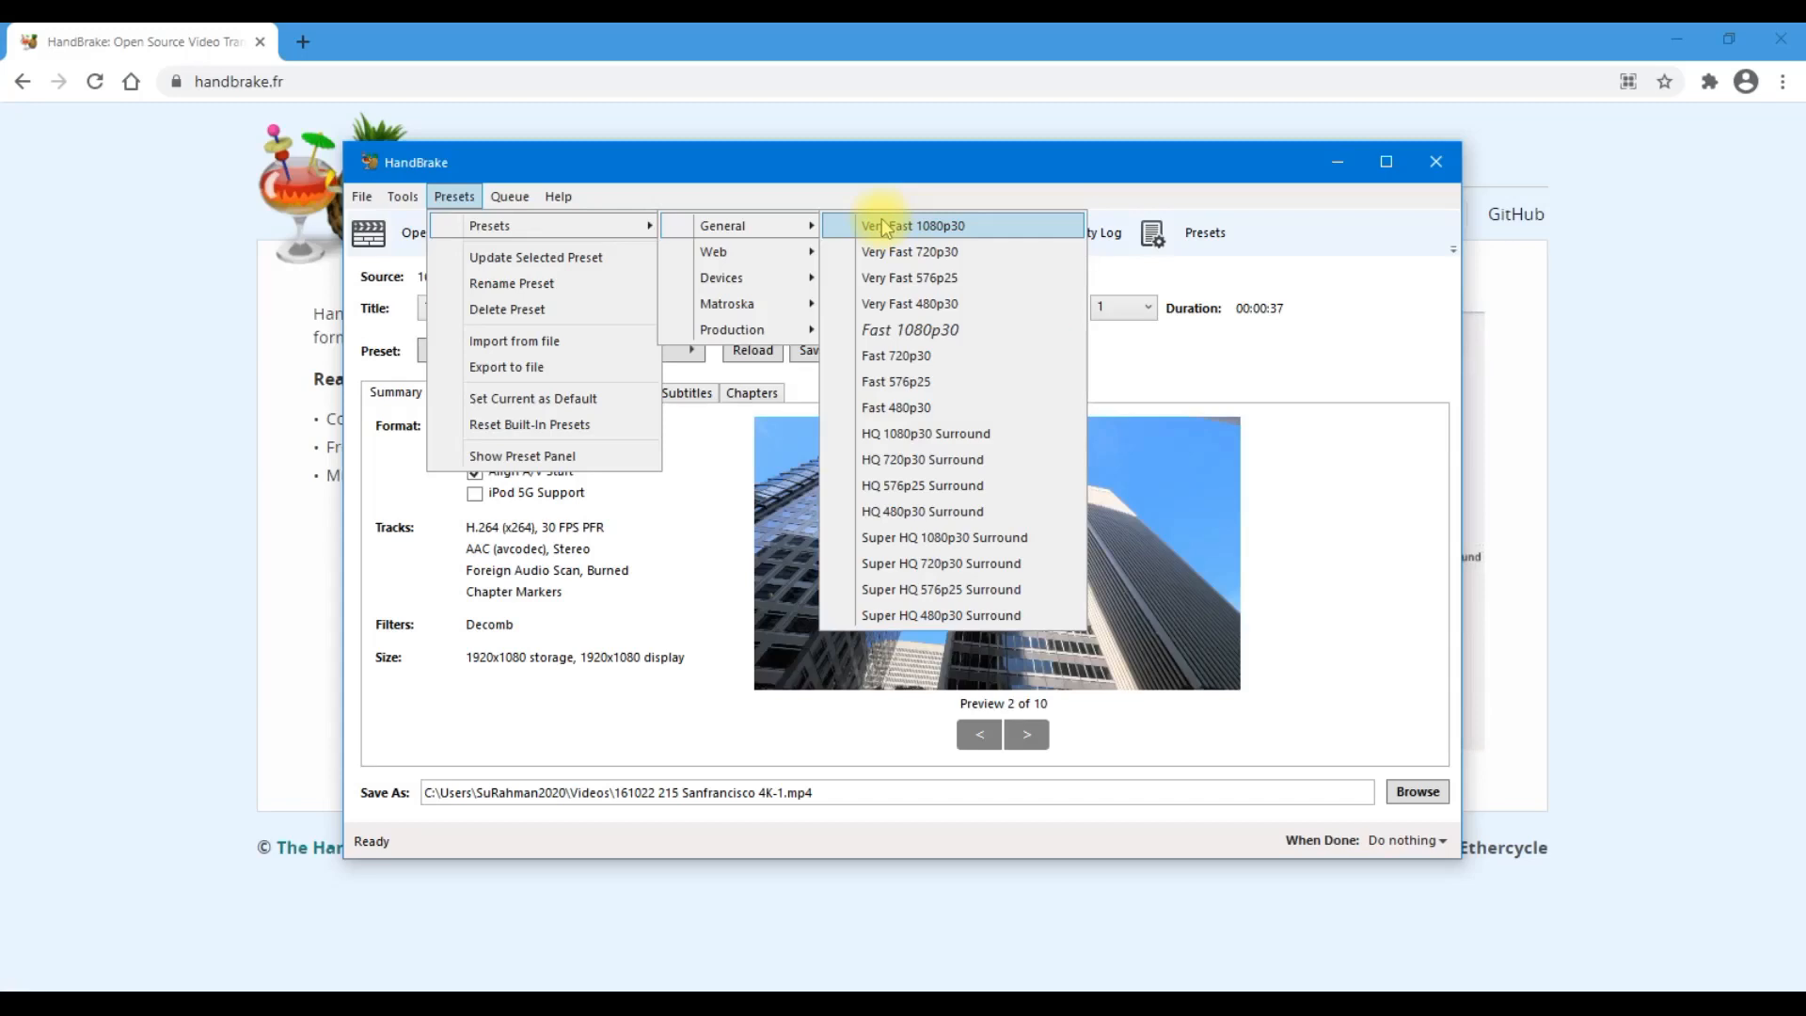
{"action": "left_click", "coordinate": [885, 226]}
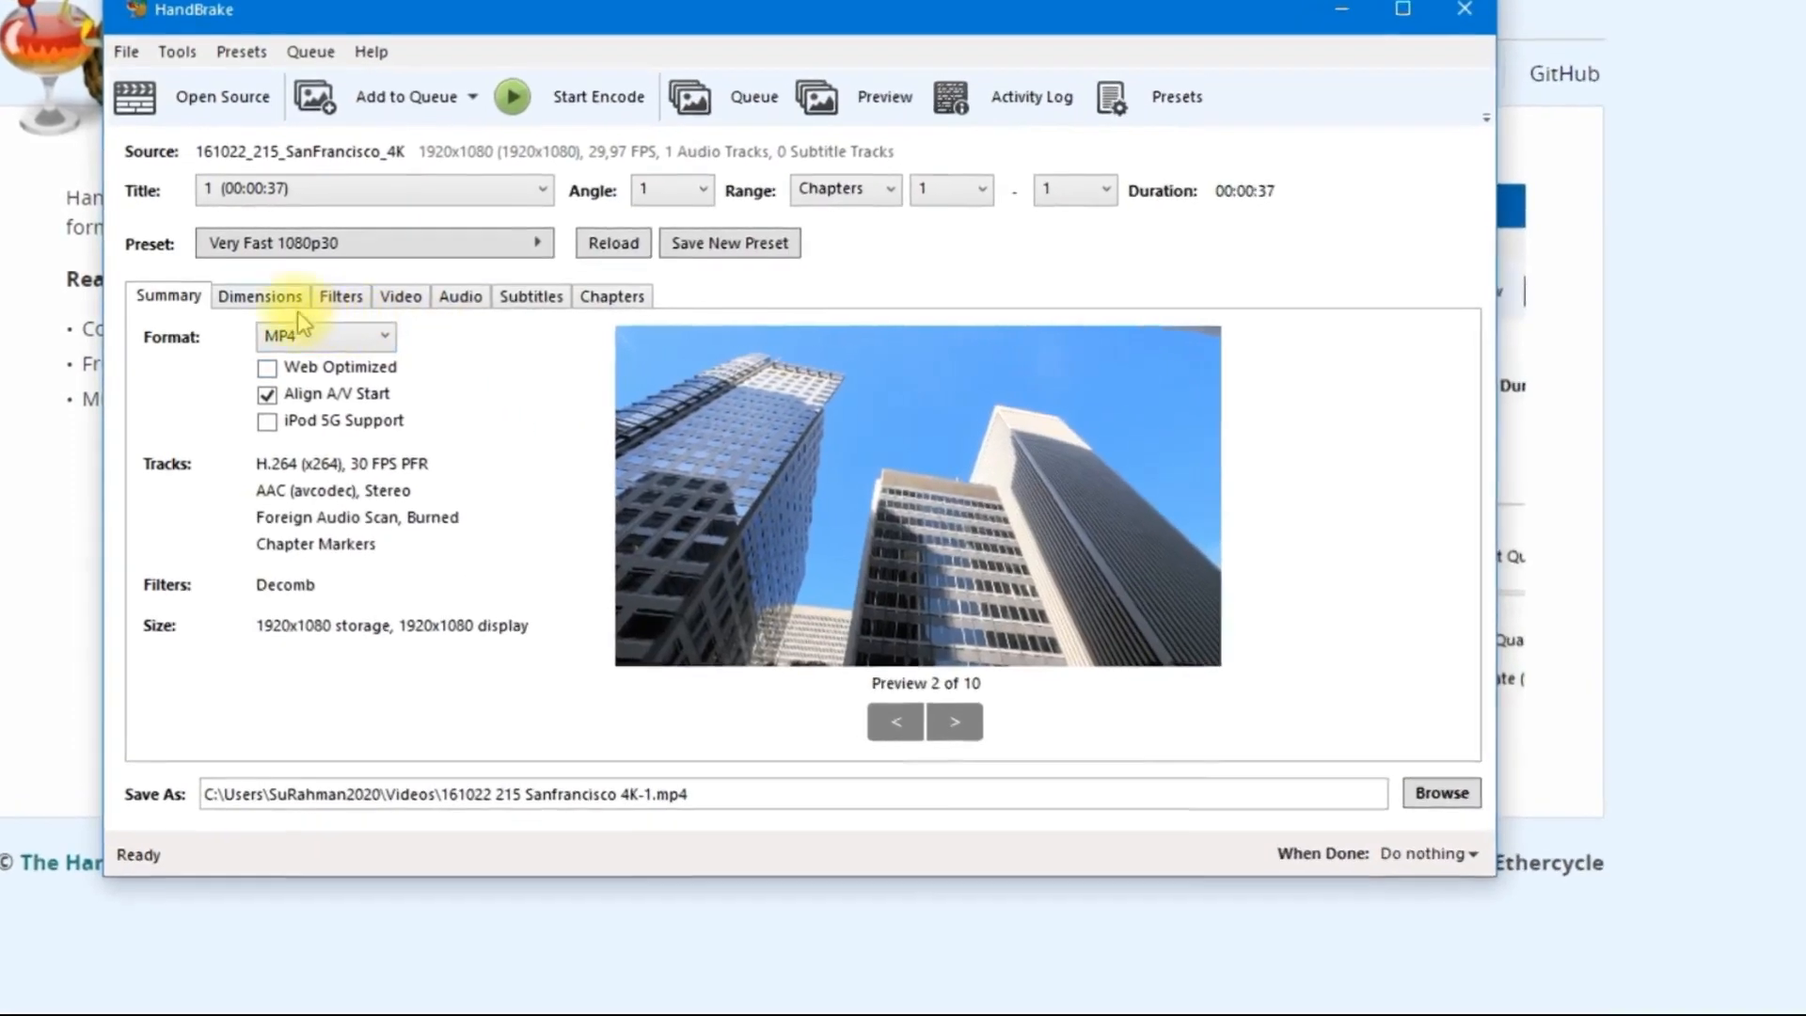
Set the video's cropping mode to Custom in the dimension settings after closing the example image
{"action": "left_click", "coordinate": [267, 298]}
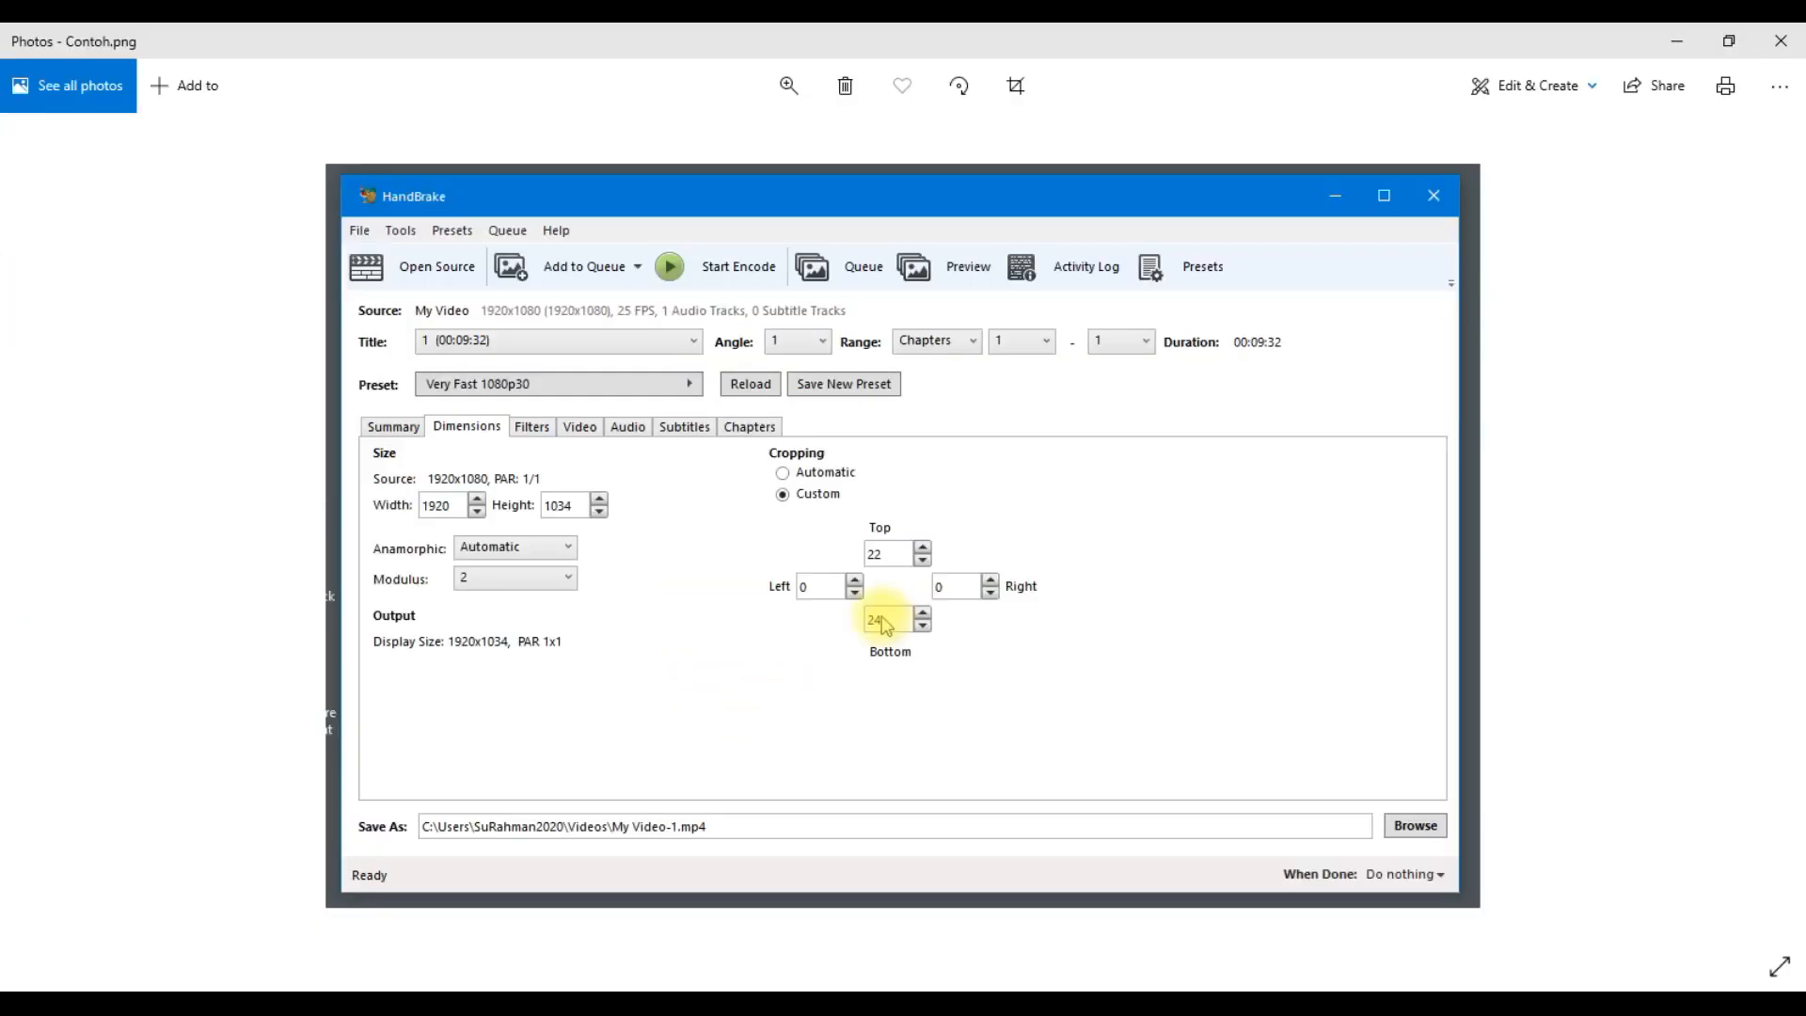
{"action": "left_click", "coordinate": [1785, 43]}
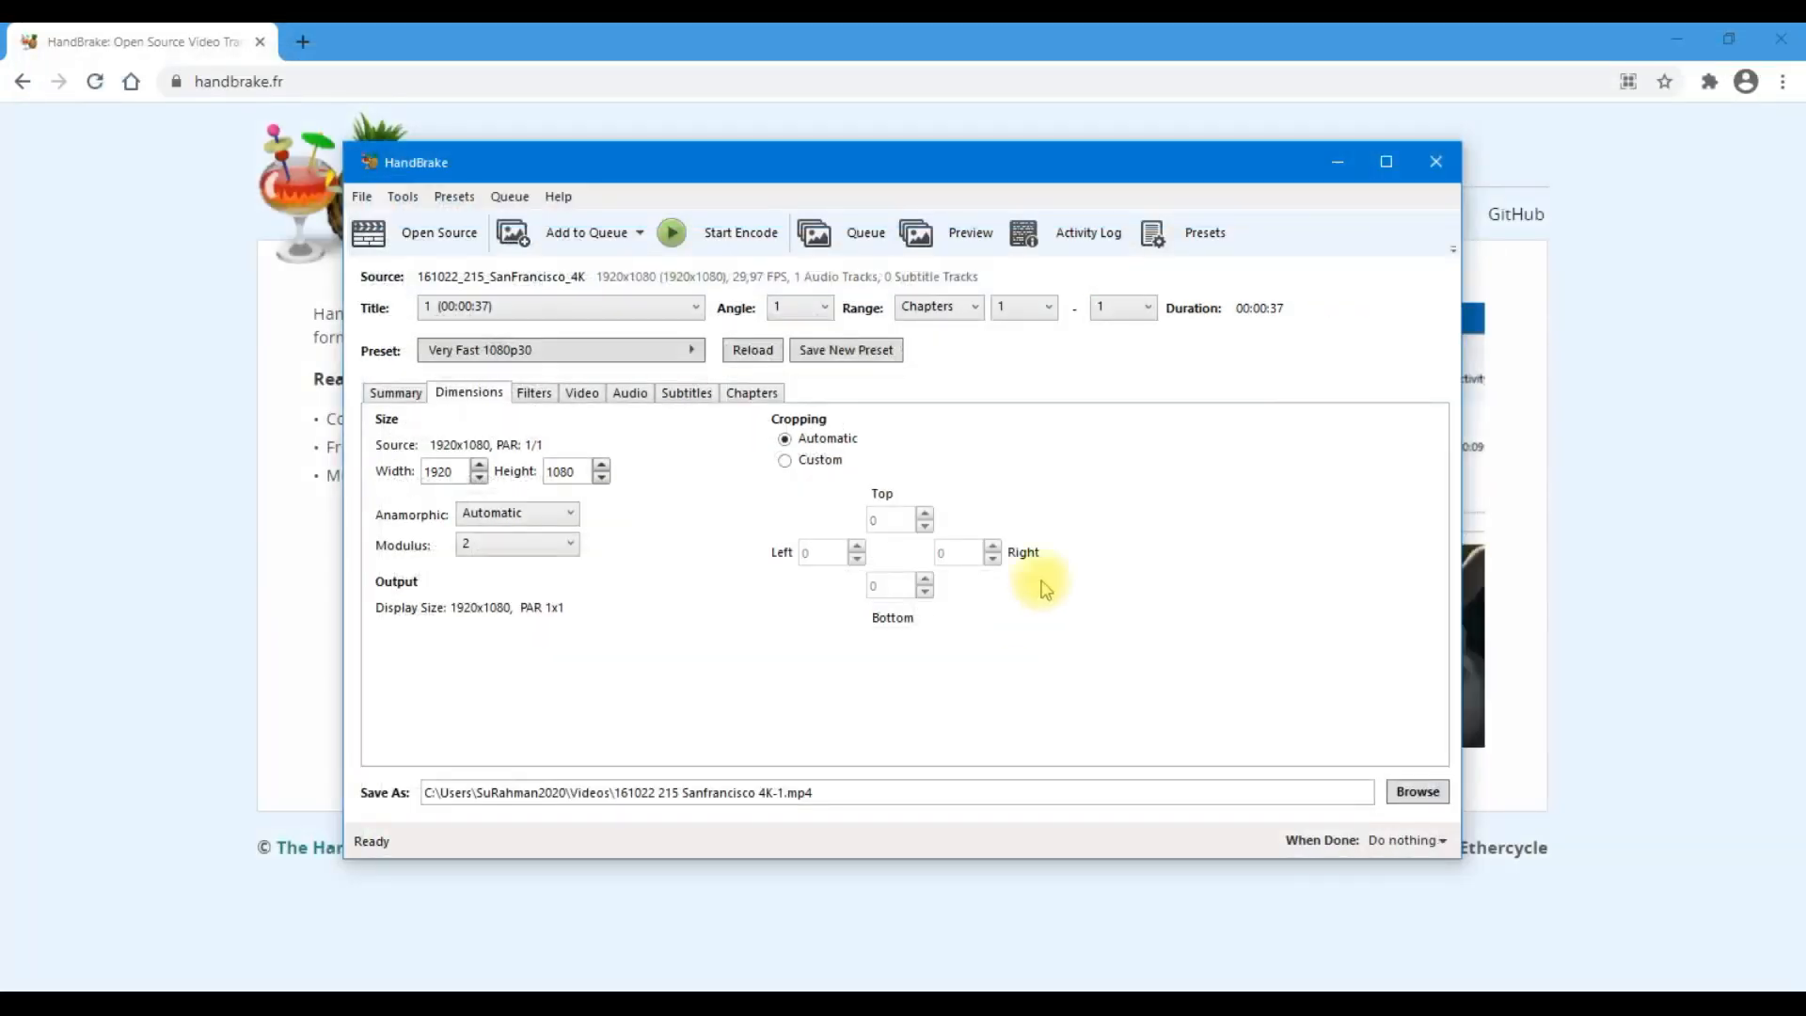
{"action": "left_click", "coordinate": [827, 463]}
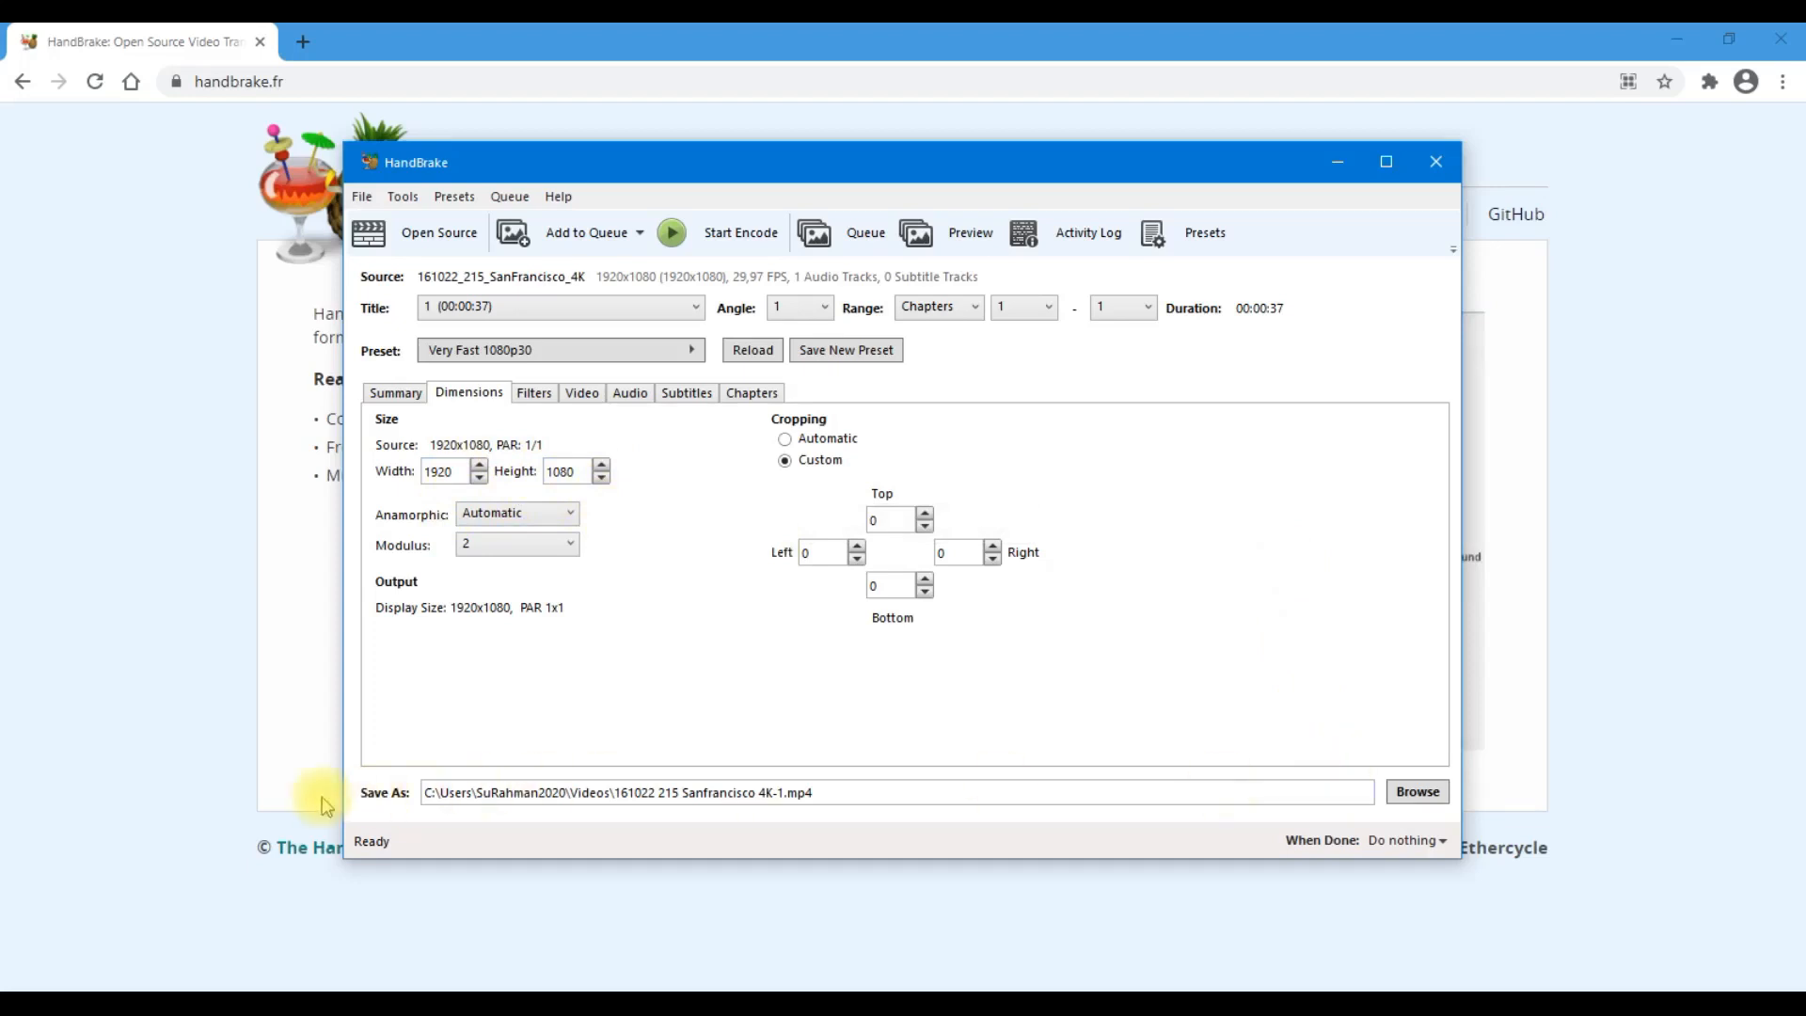
Set the output file to "Hasil Transfer" as mp4 in the Simpan folder on drive C
{"action": "left_click", "coordinate": [1420, 793]}
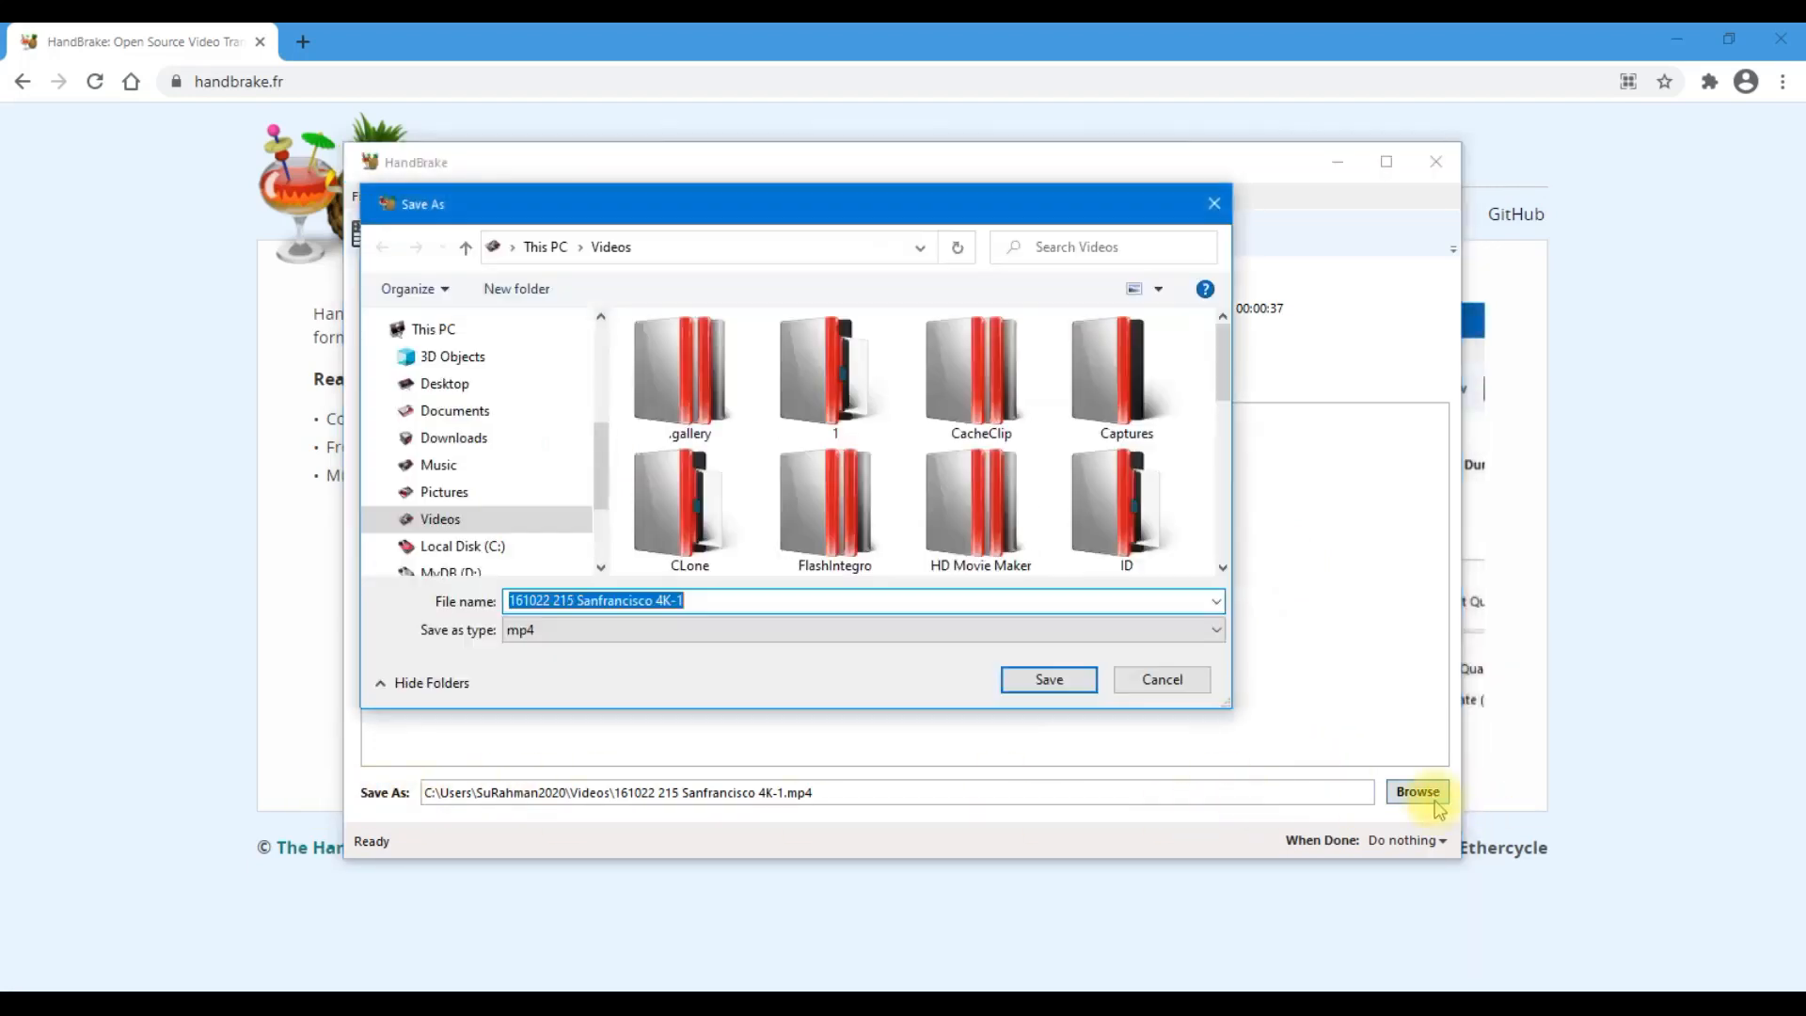
{"action": "left_click", "coordinate": [495, 548]}
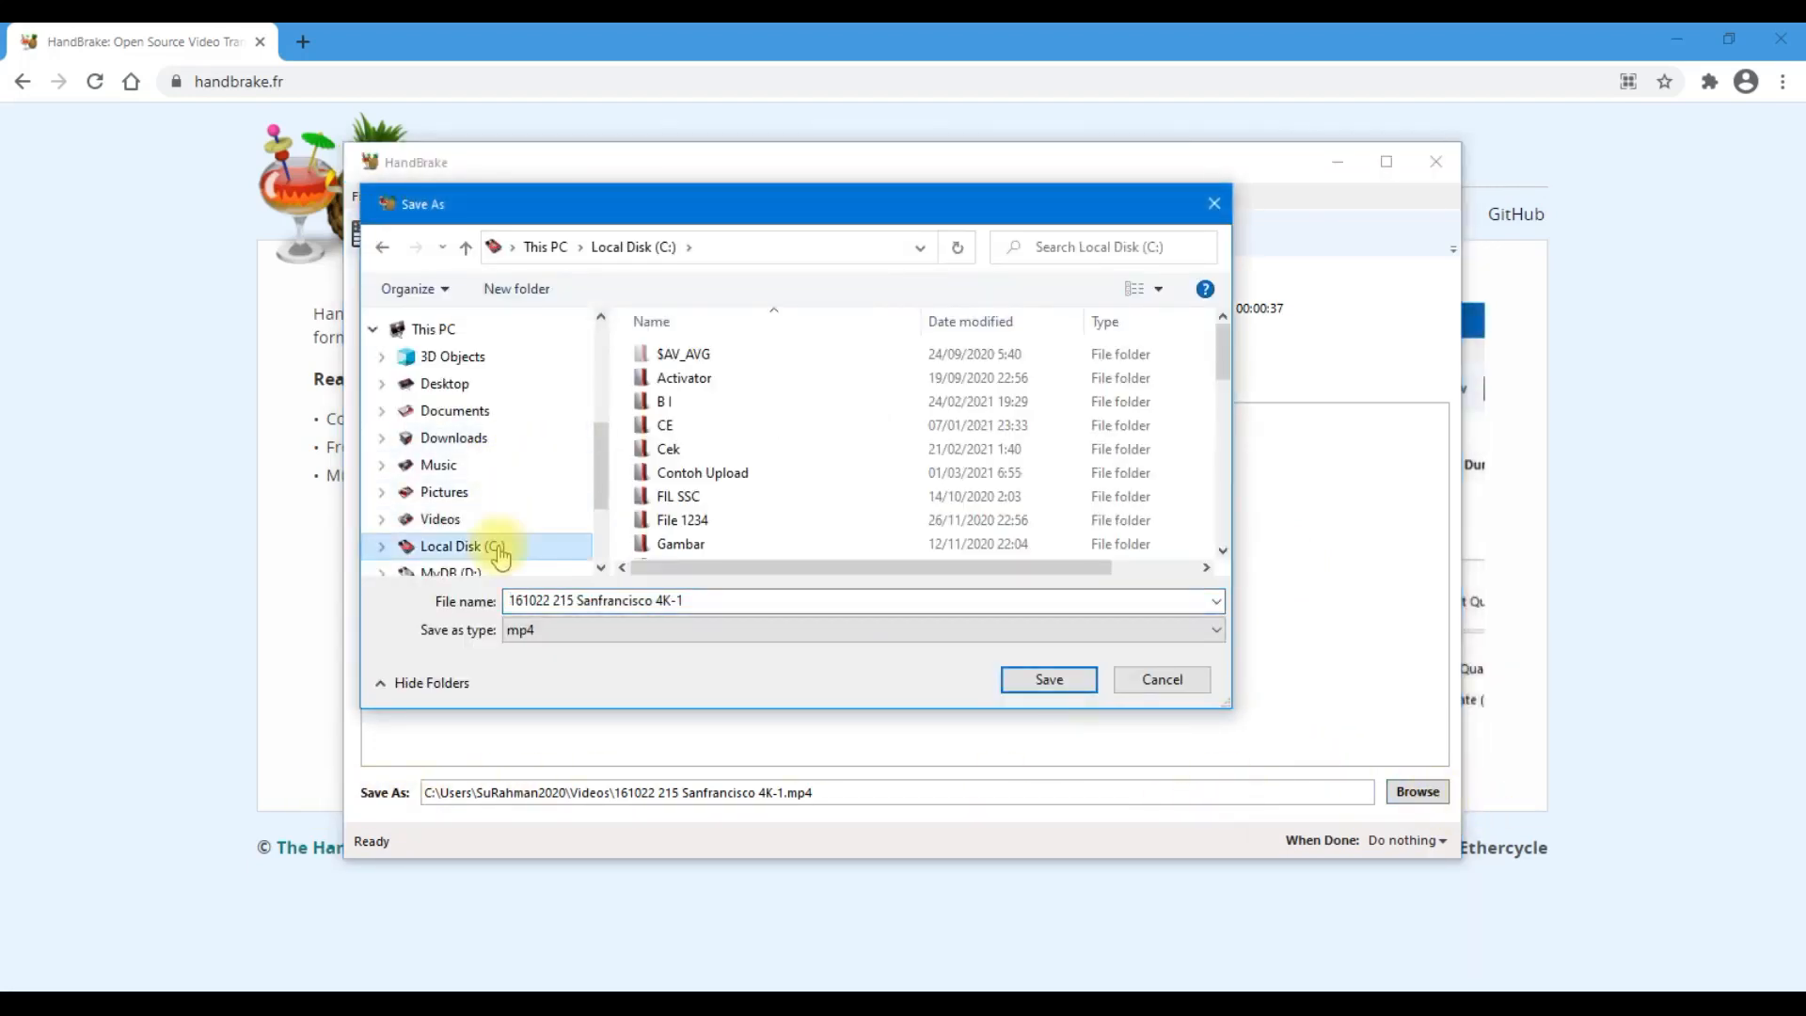
{"action": "left_click", "coordinate": [705, 472]}
{"action": "scroll", "coordinate": [715, 468], "scroll_direction": "down", "scroll_amount": 5}
{"action": "double_click", "coordinate": [715, 468]}
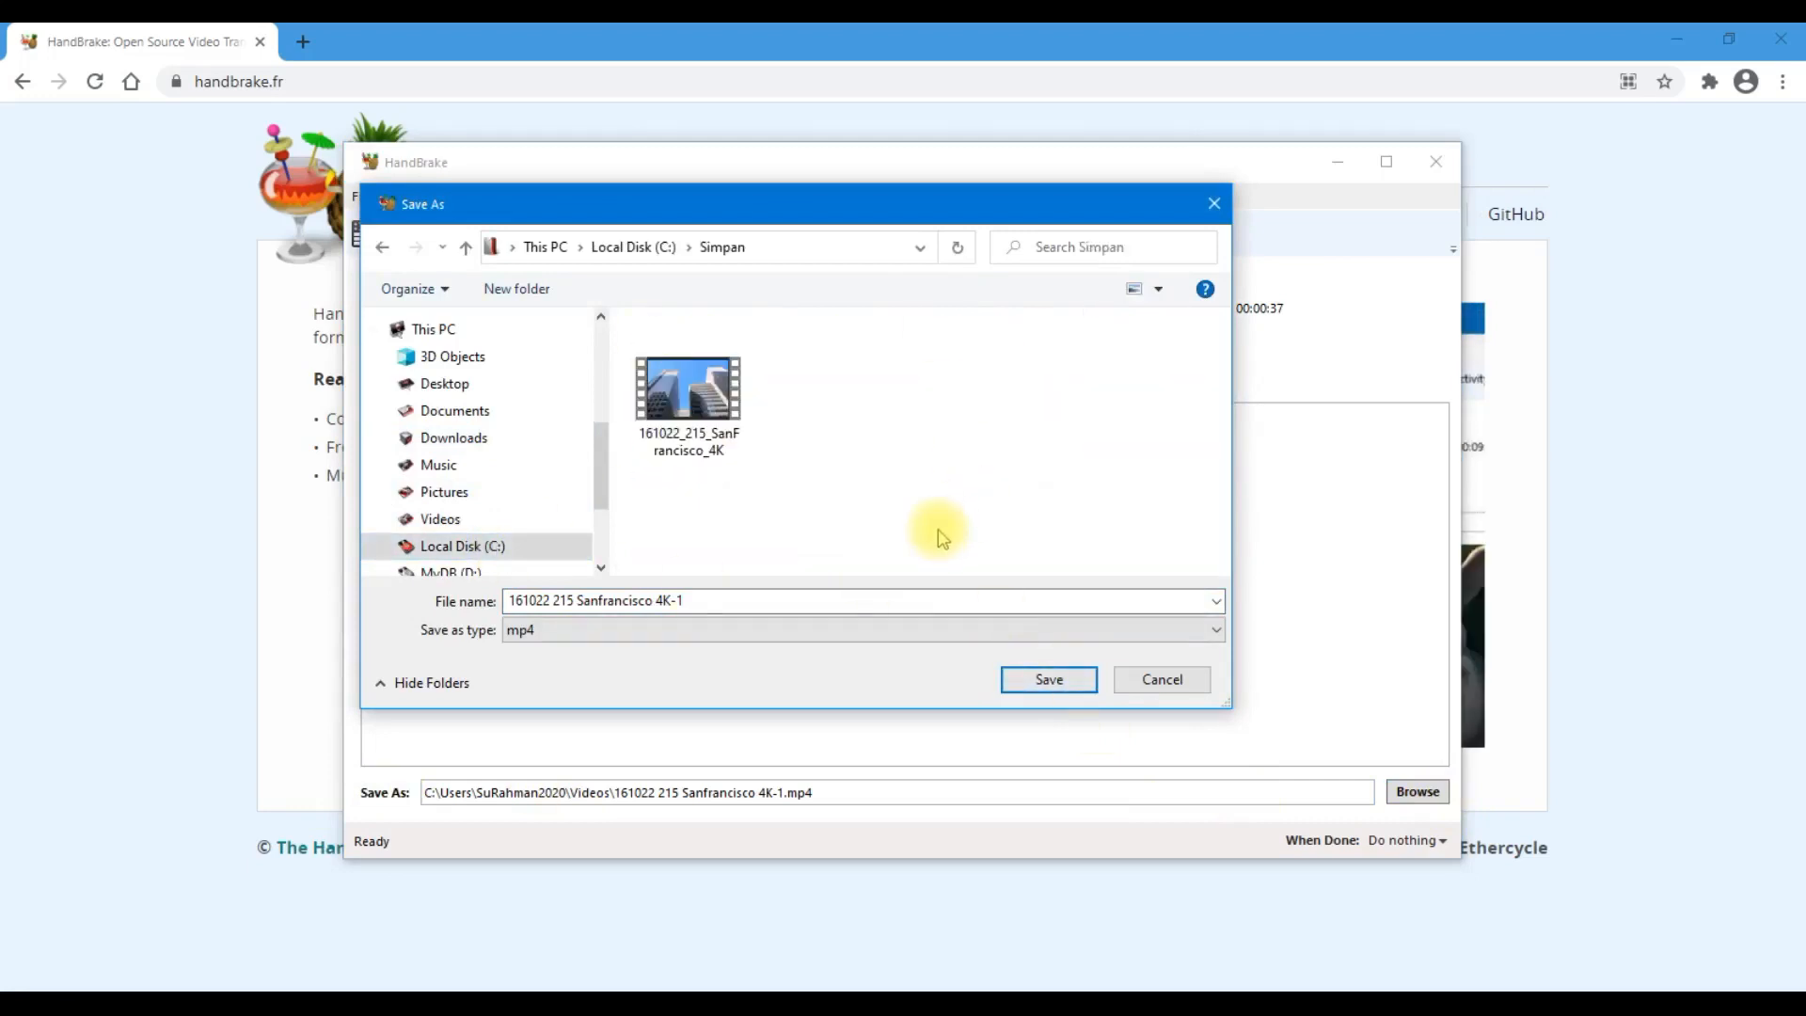
{"action": "left_click", "coordinate": [840, 601]}
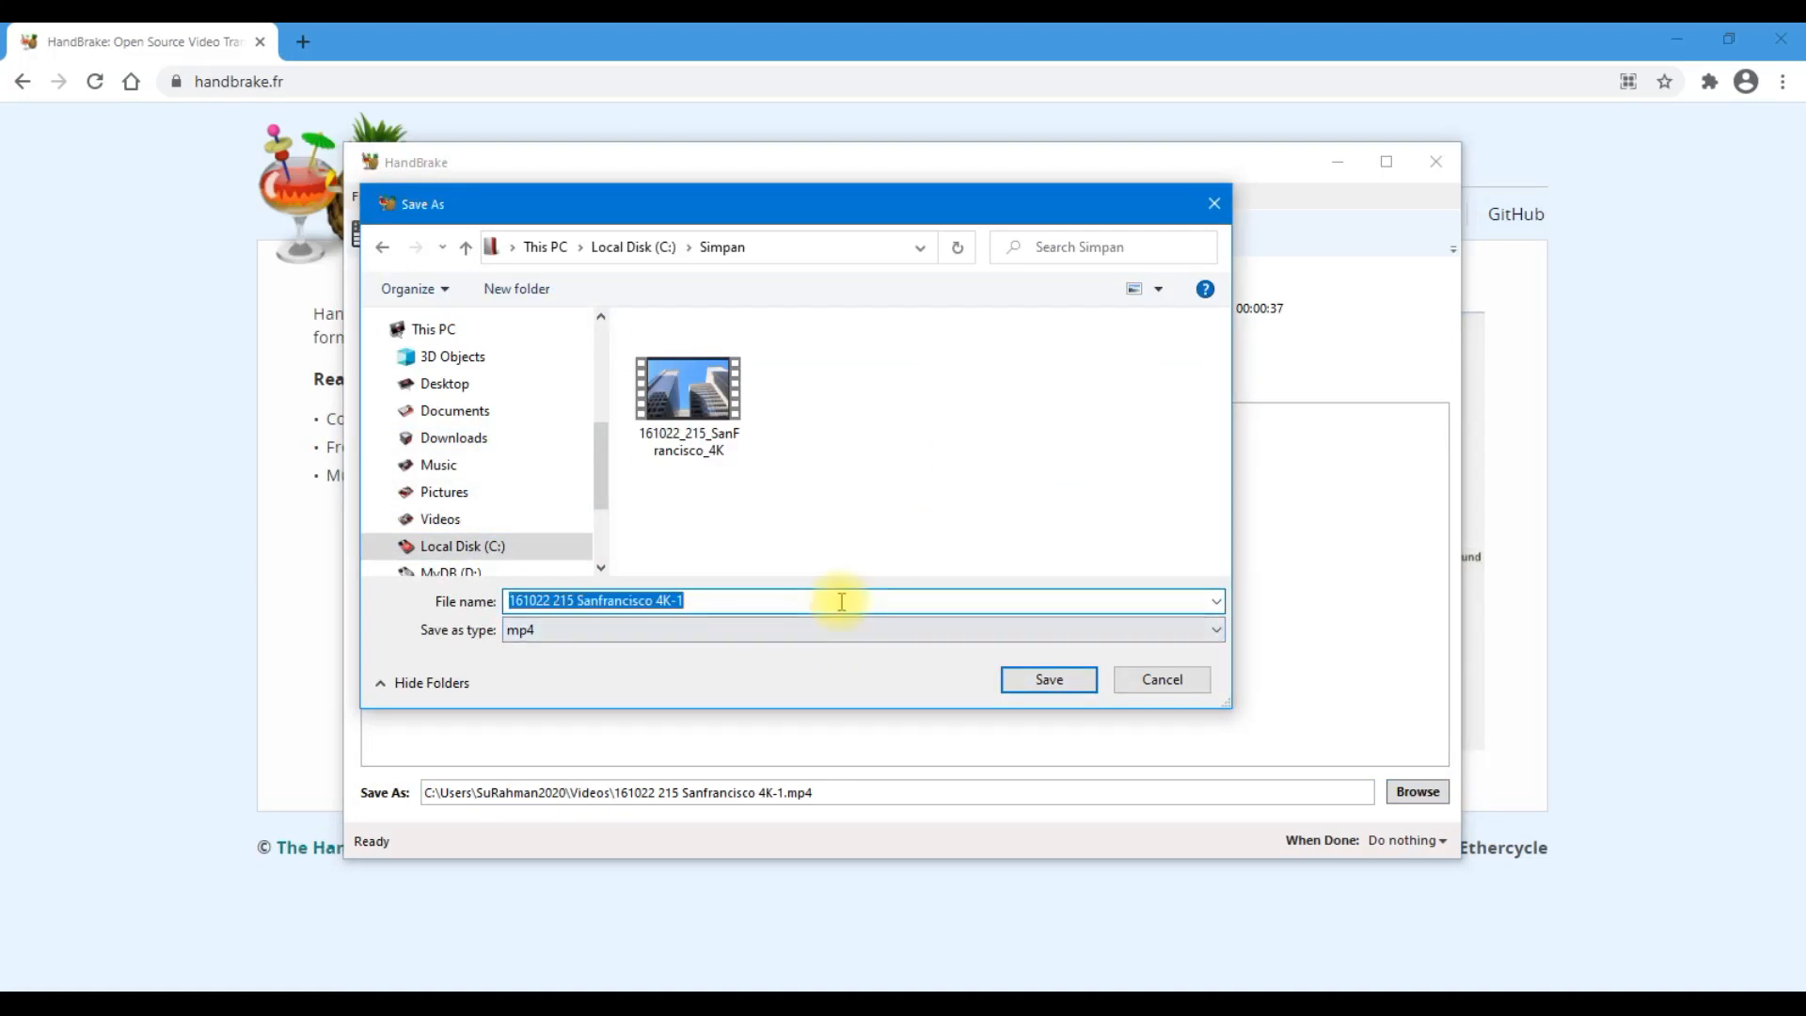
{"action": "type", "text": "T"}
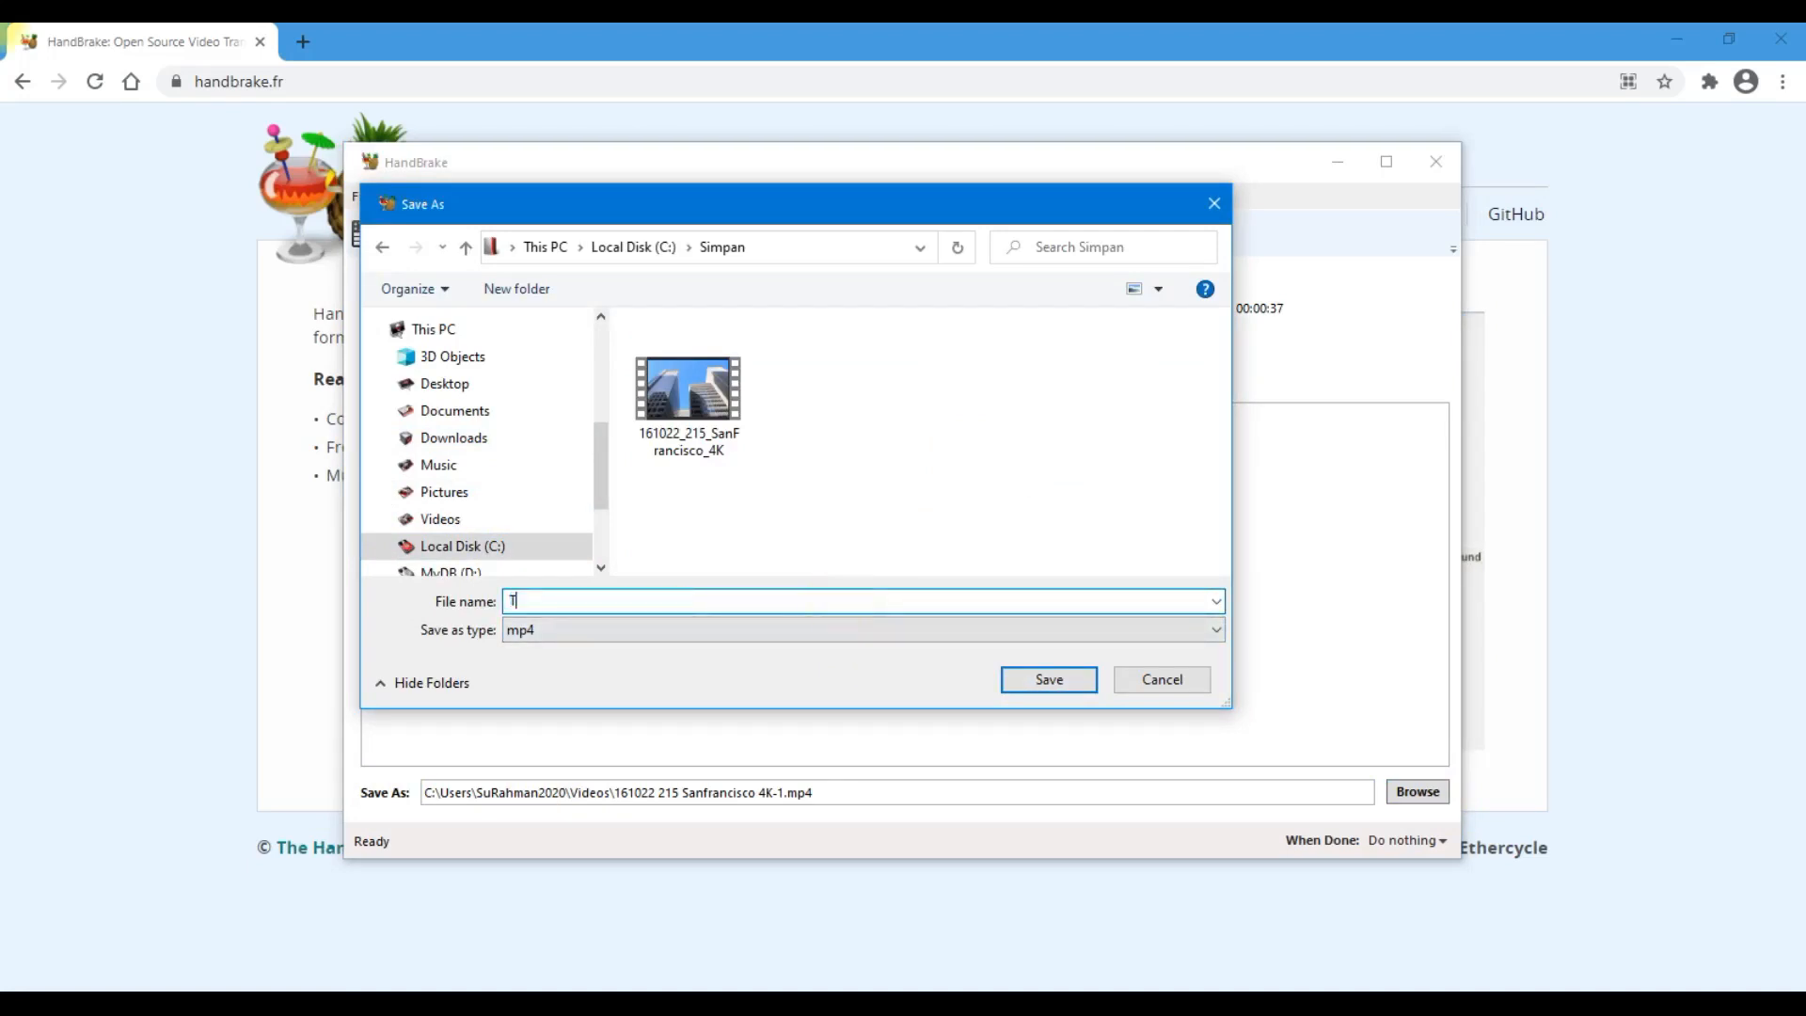
{"action": "type", "text": "asil Transfer"}
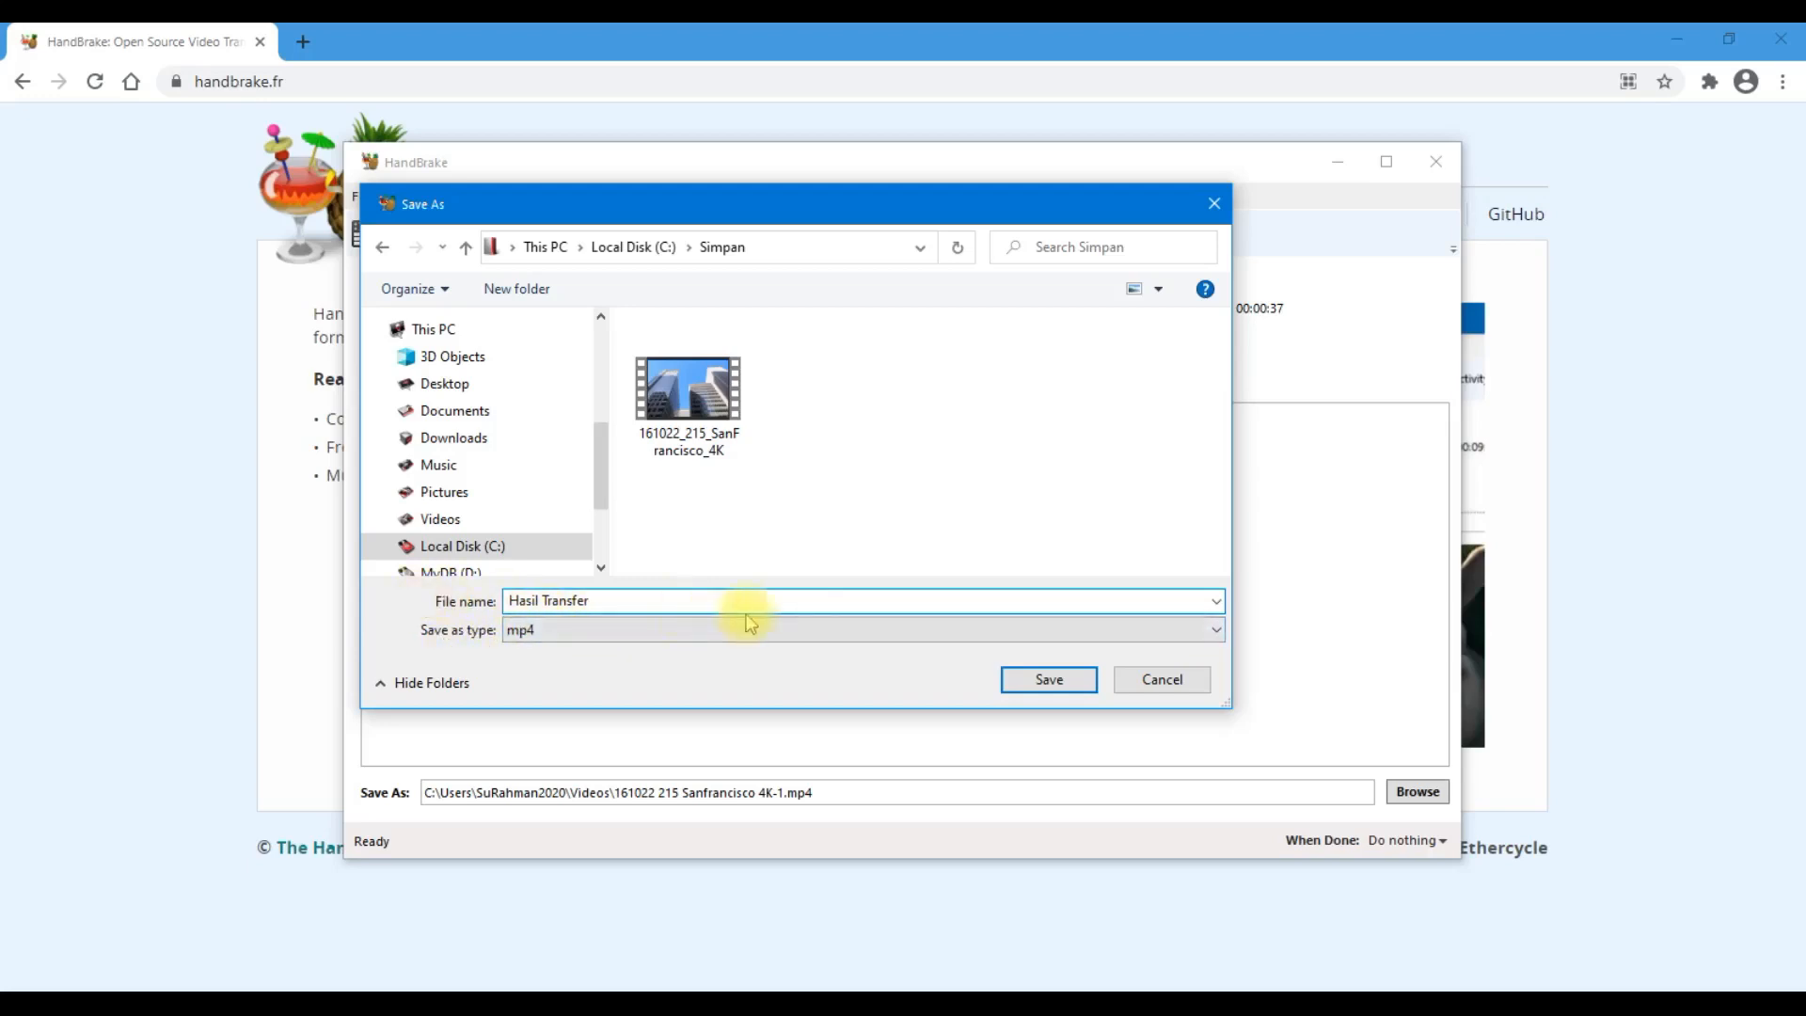
{"action": "left_click", "coordinate": [1047, 679]}
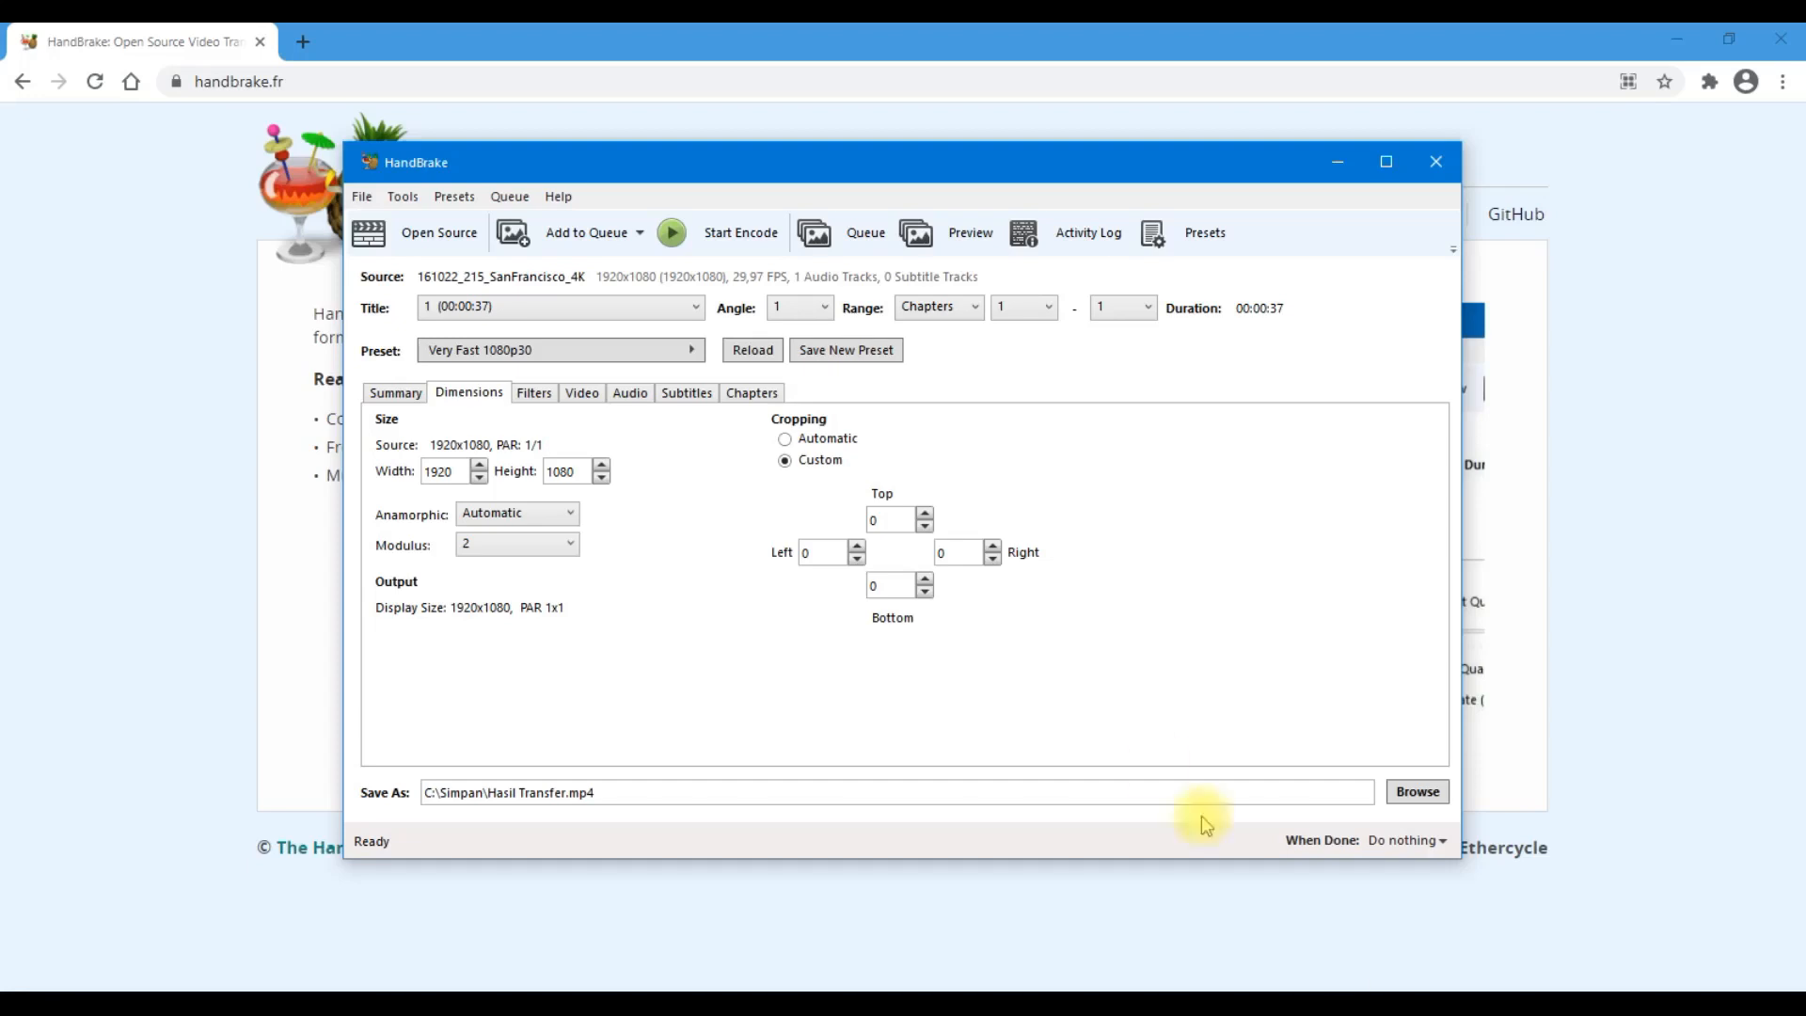
Start encoding the video and close the program once the encode has finished
{"action": "left_click", "coordinate": [668, 244]}
{"action": "left_click", "coordinate": [1435, 167]}
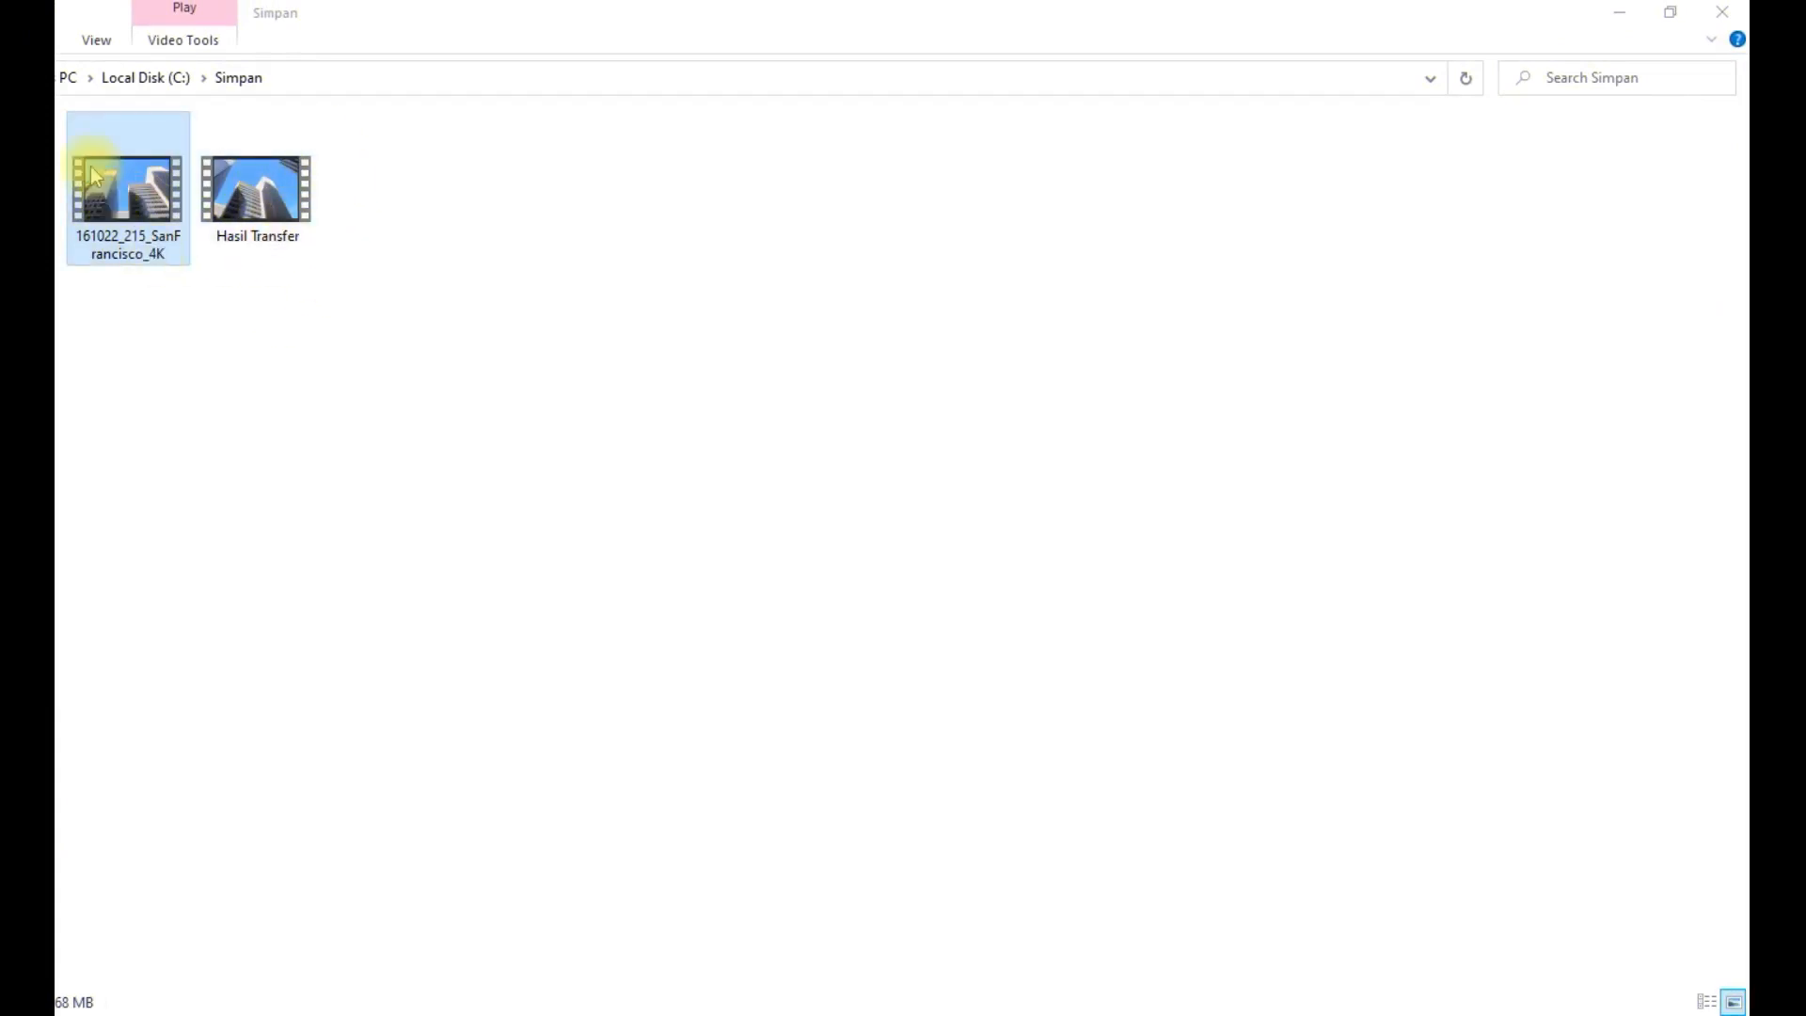
Show the file properties of the original video 161022_215_SanFrancisco_4K and move them clear of the files
{"action": "left_click", "coordinate": [150, 221]}
{"action": "right_click", "coordinate": [152, 216]}
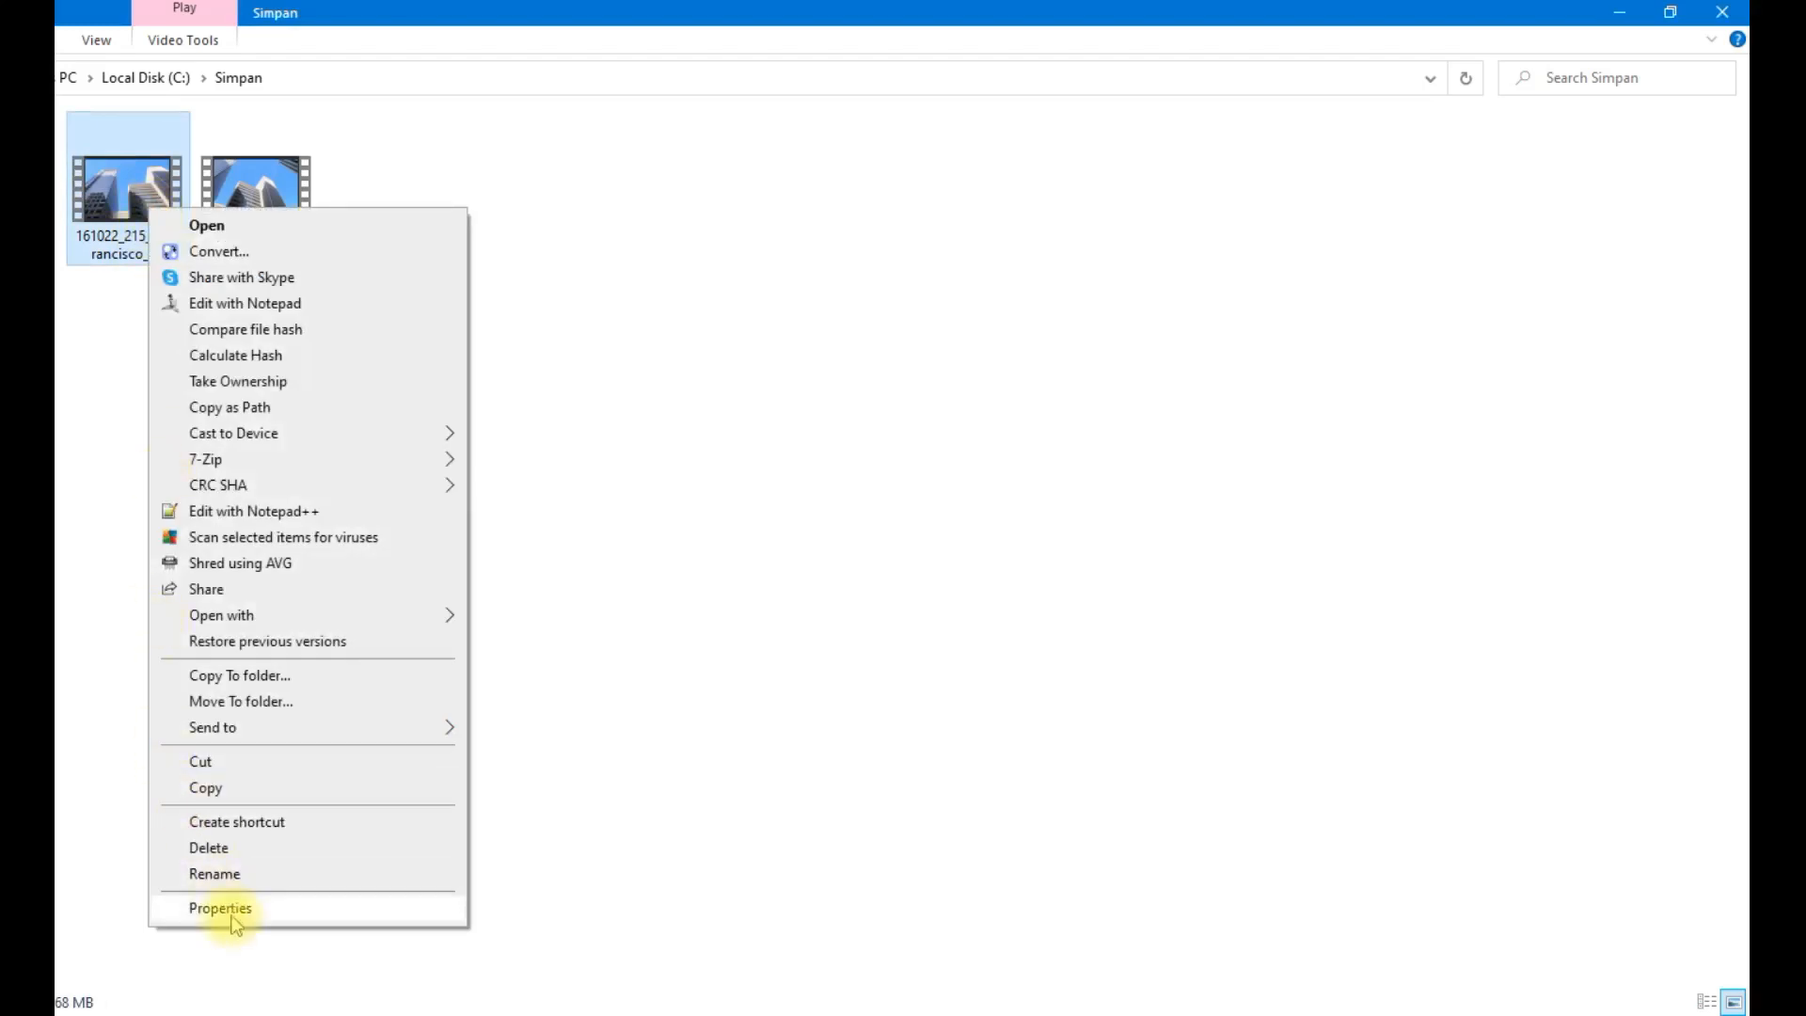
{"action": "left_click", "coordinate": [220, 909]}
{"action": "left_click_drag", "start_coordinate": [397, 233], "coordinate": [864, 204]}
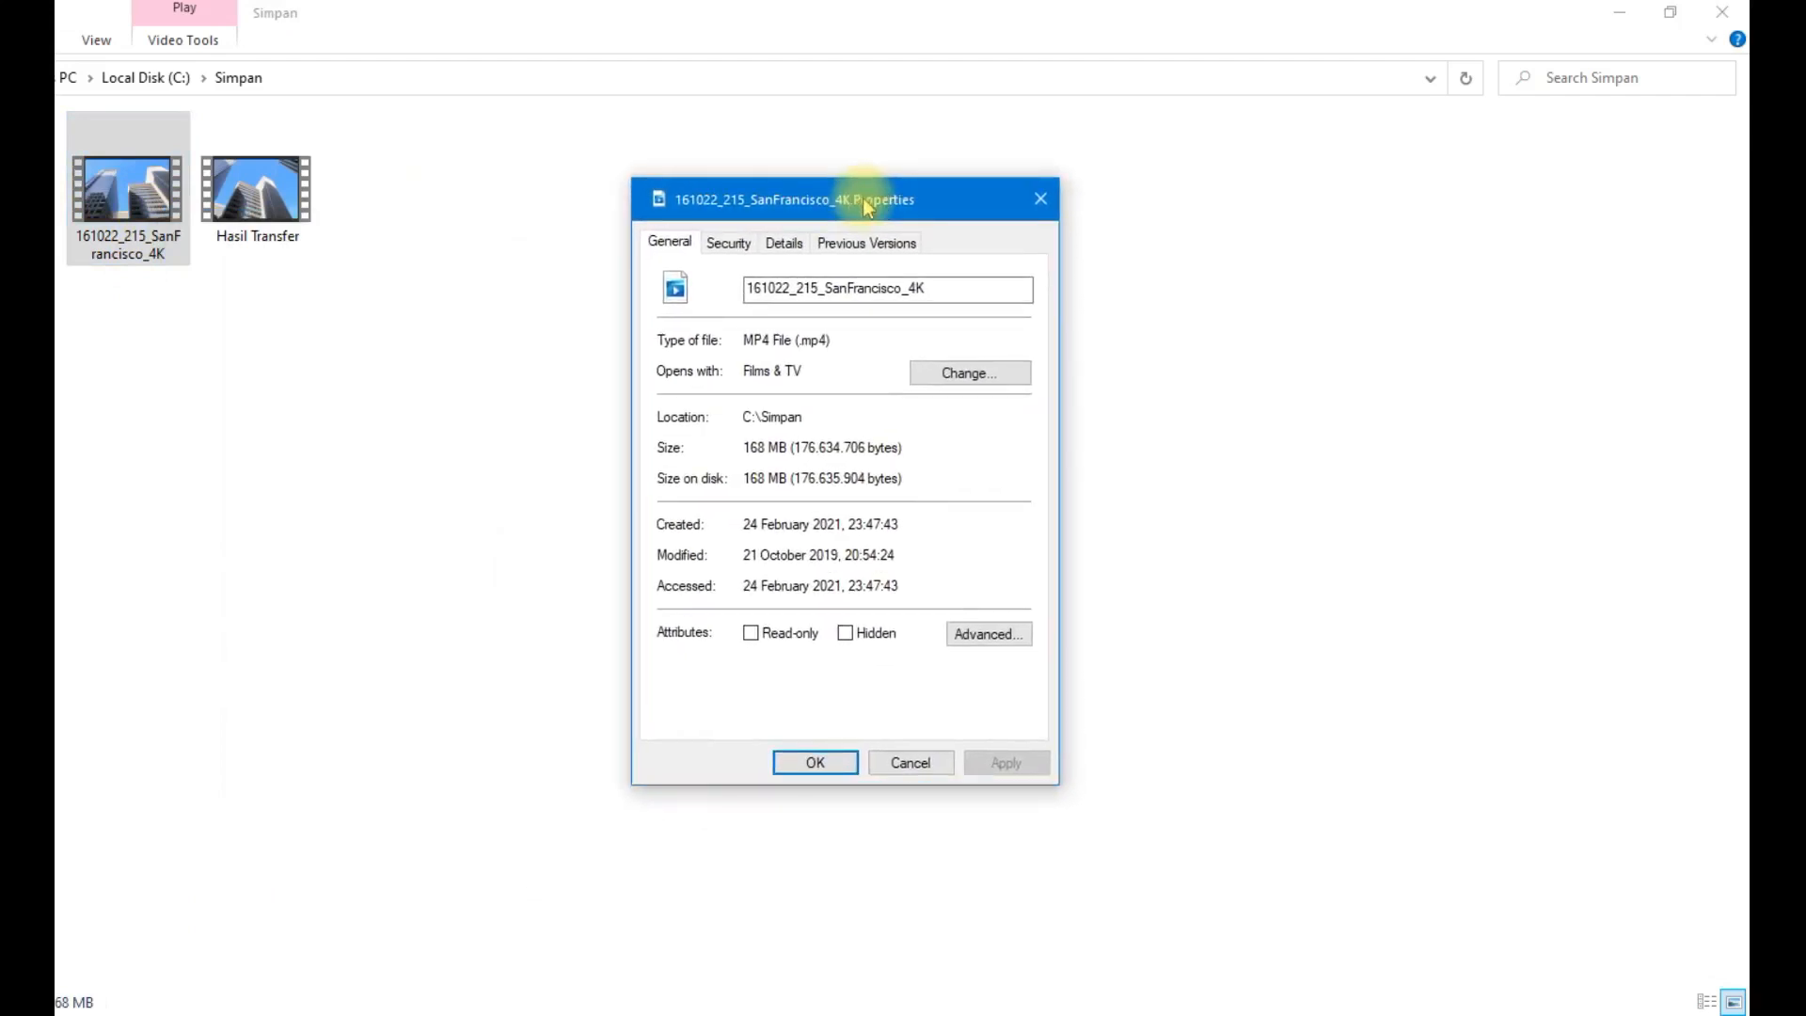
Show the properties of Hasil Transfer and arrange them beside the original video's properties to compare the file sizes
{"action": "left_click", "coordinate": [277, 197]}
{"action": "right_click", "coordinate": [276, 195]}
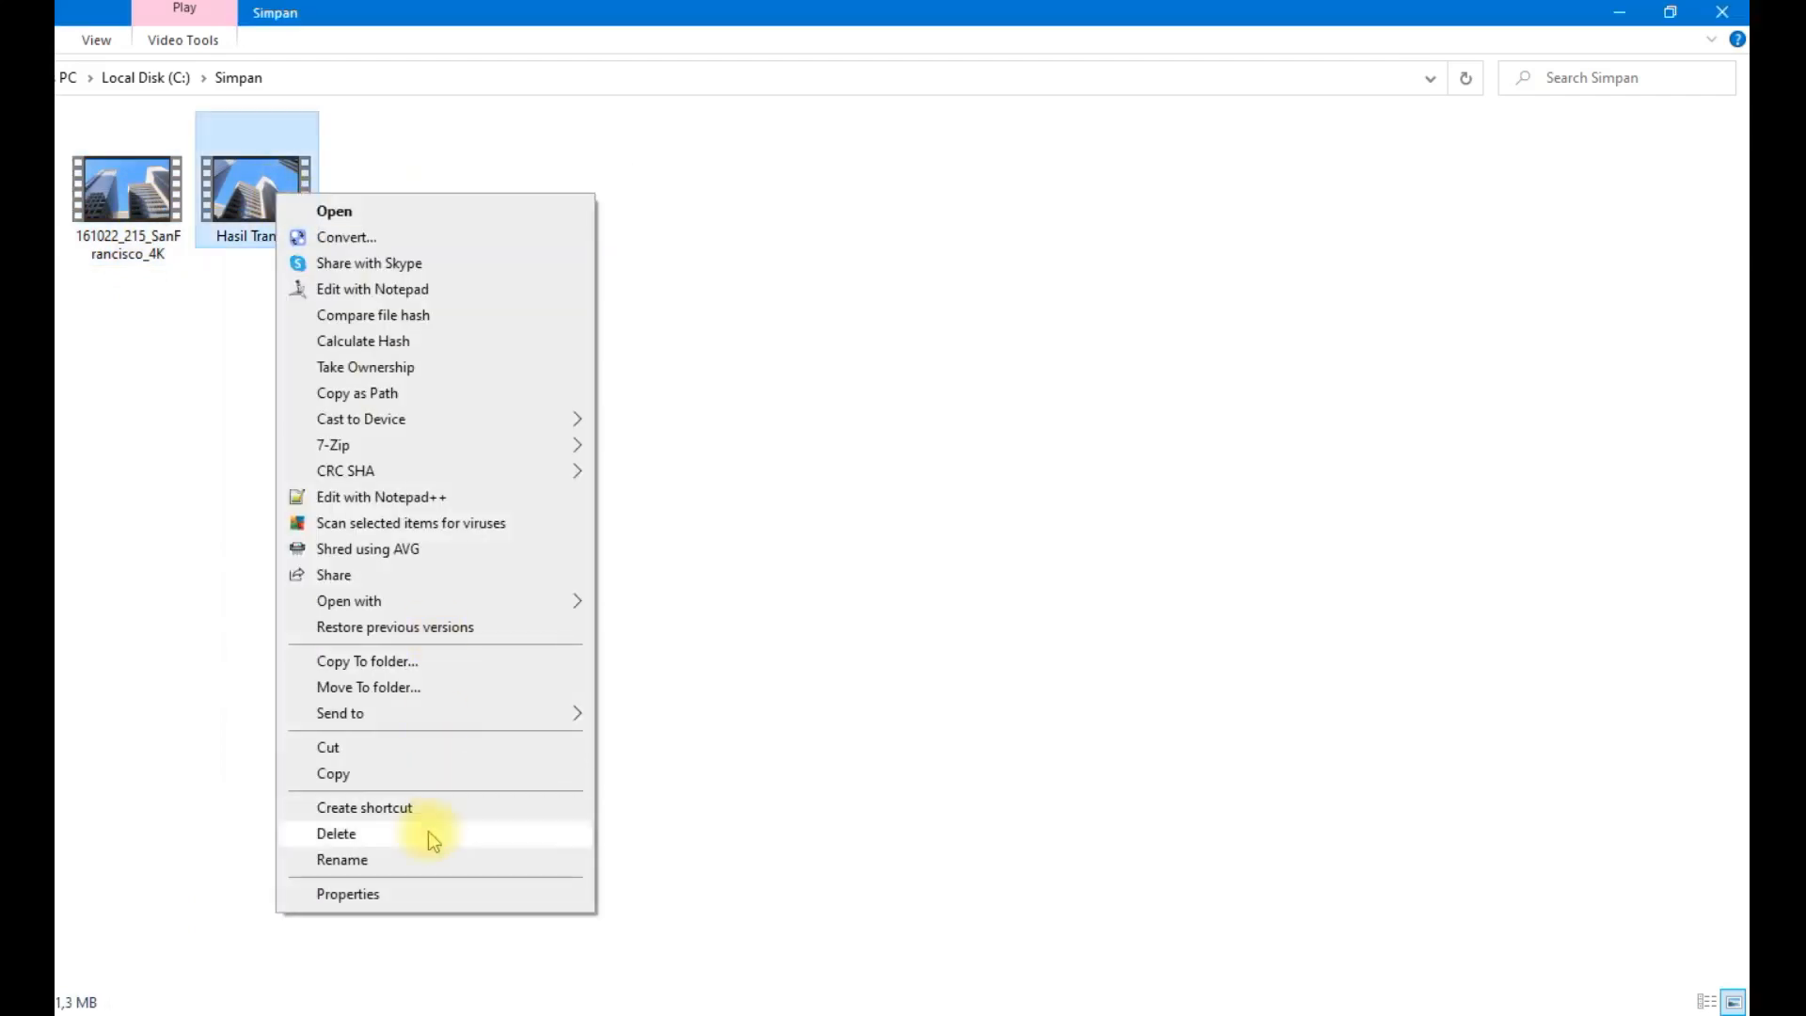
{"action": "left_click", "coordinate": [421, 898]}
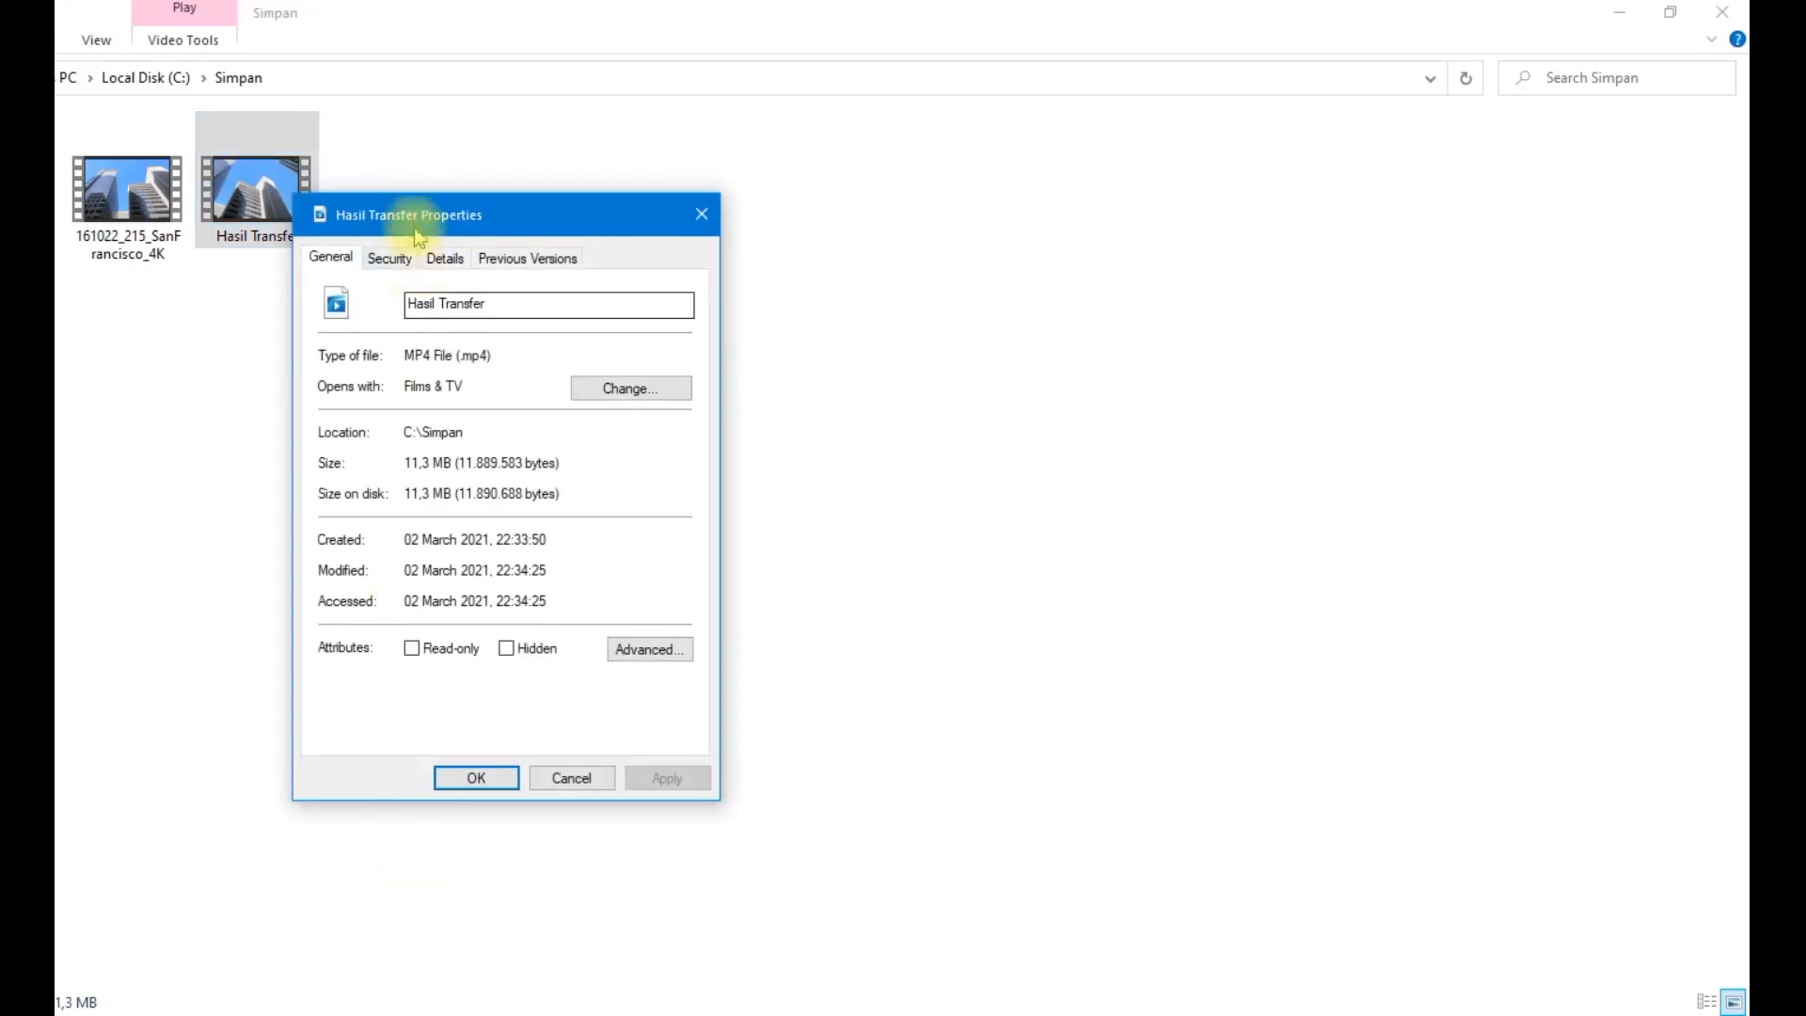
{"action": "left_click_drag", "start_coordinate": [476, 219], "coordinate": [982, 237]}
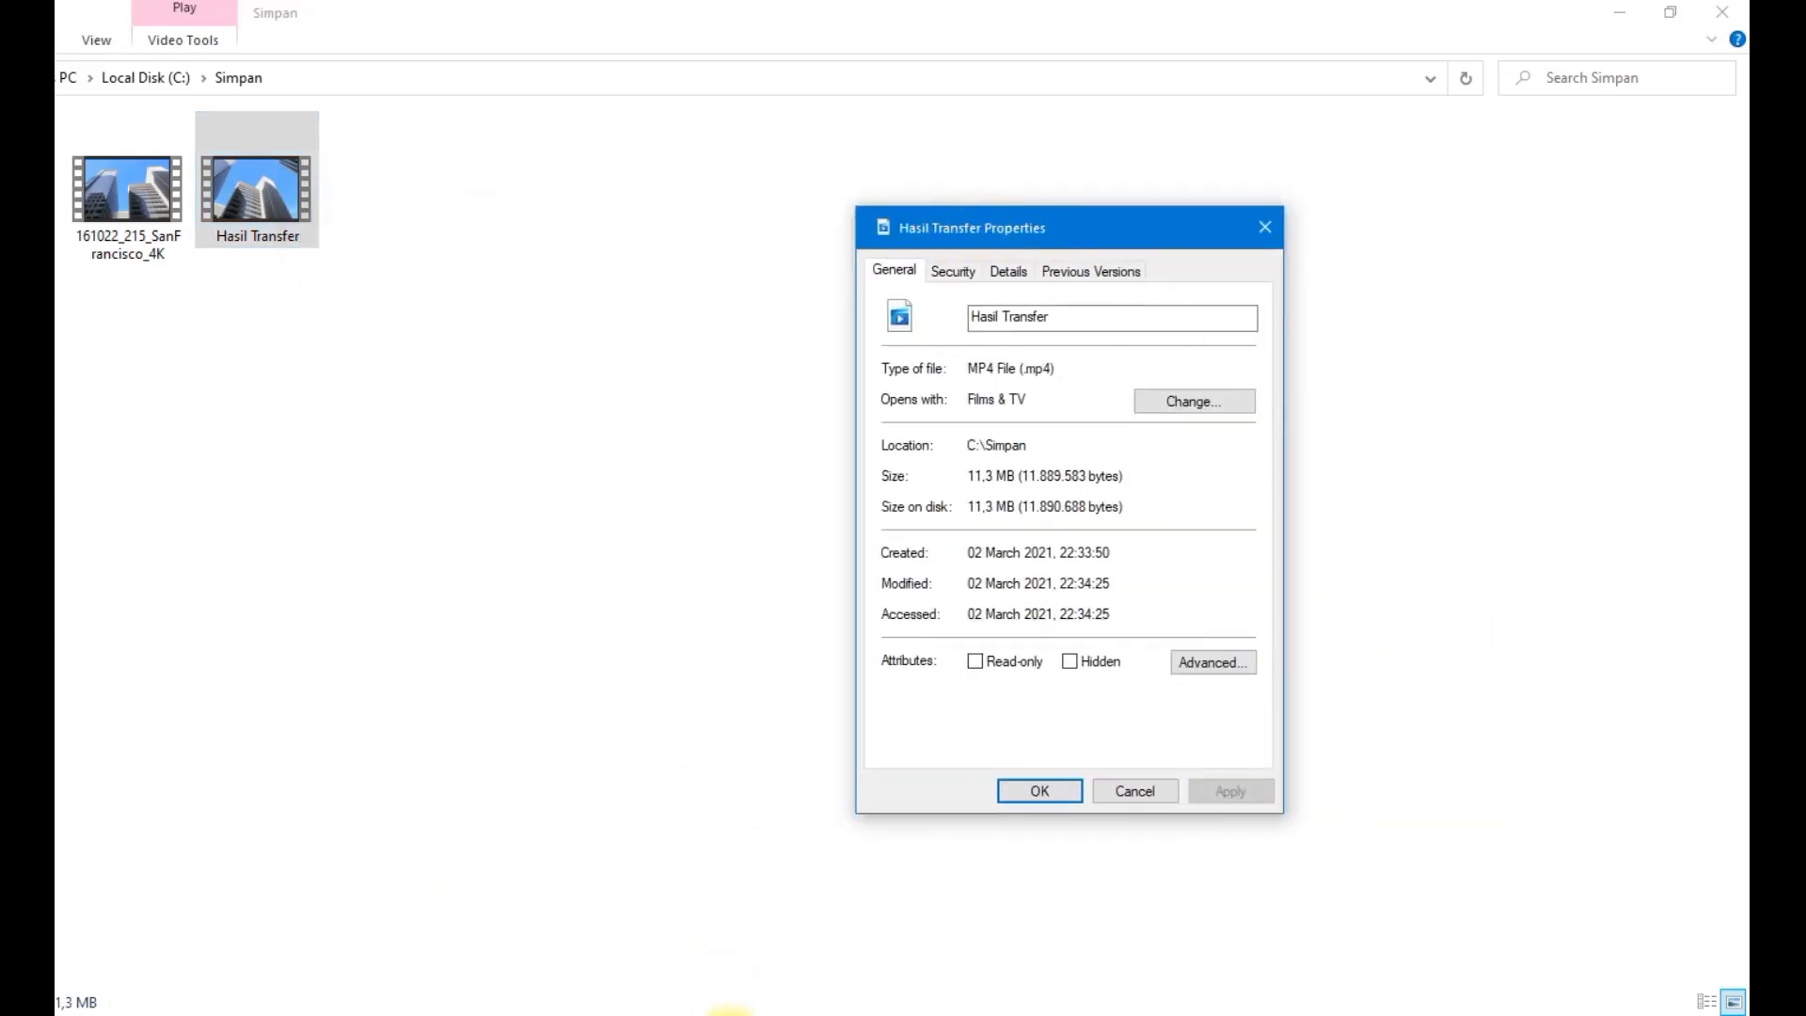
{"action": "mouse_move", "coordinate": [383, 969]}
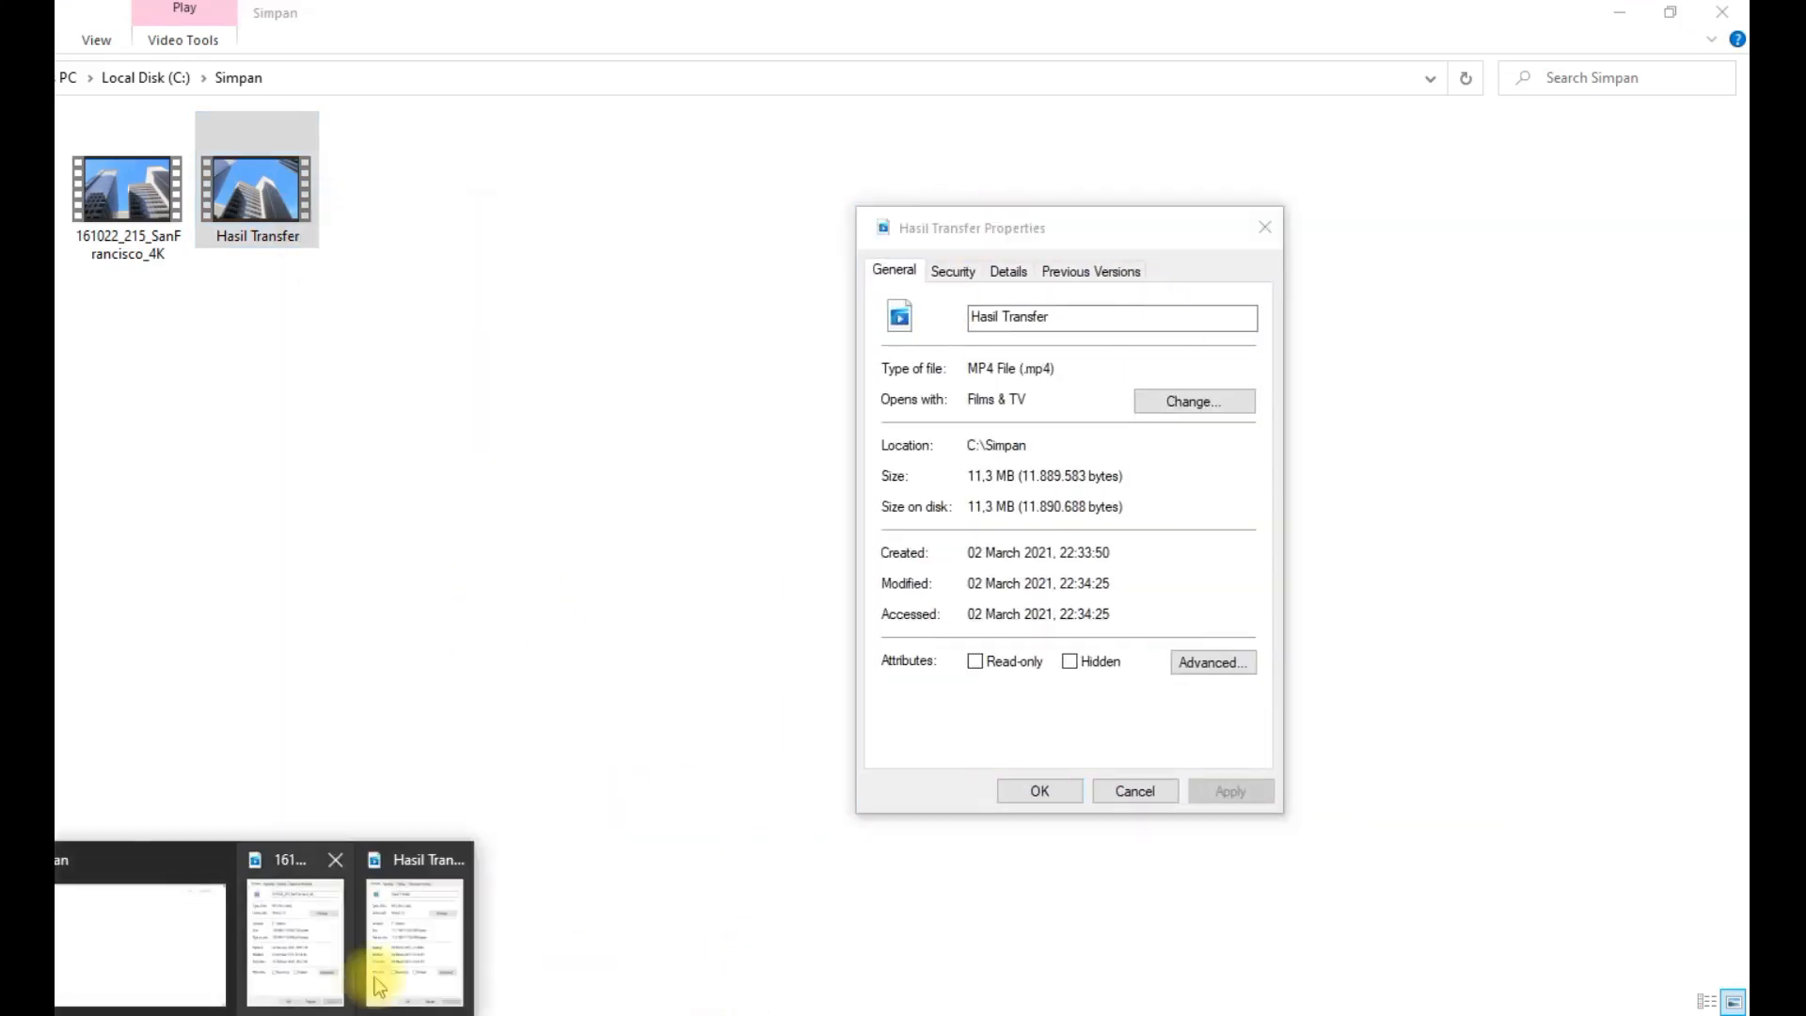
{"action": "left_click", "coordinate": [305, 955]}
{"action": "left_click_drag", "start_coordinate": [825, 215], "coordinate": [616, 227]}
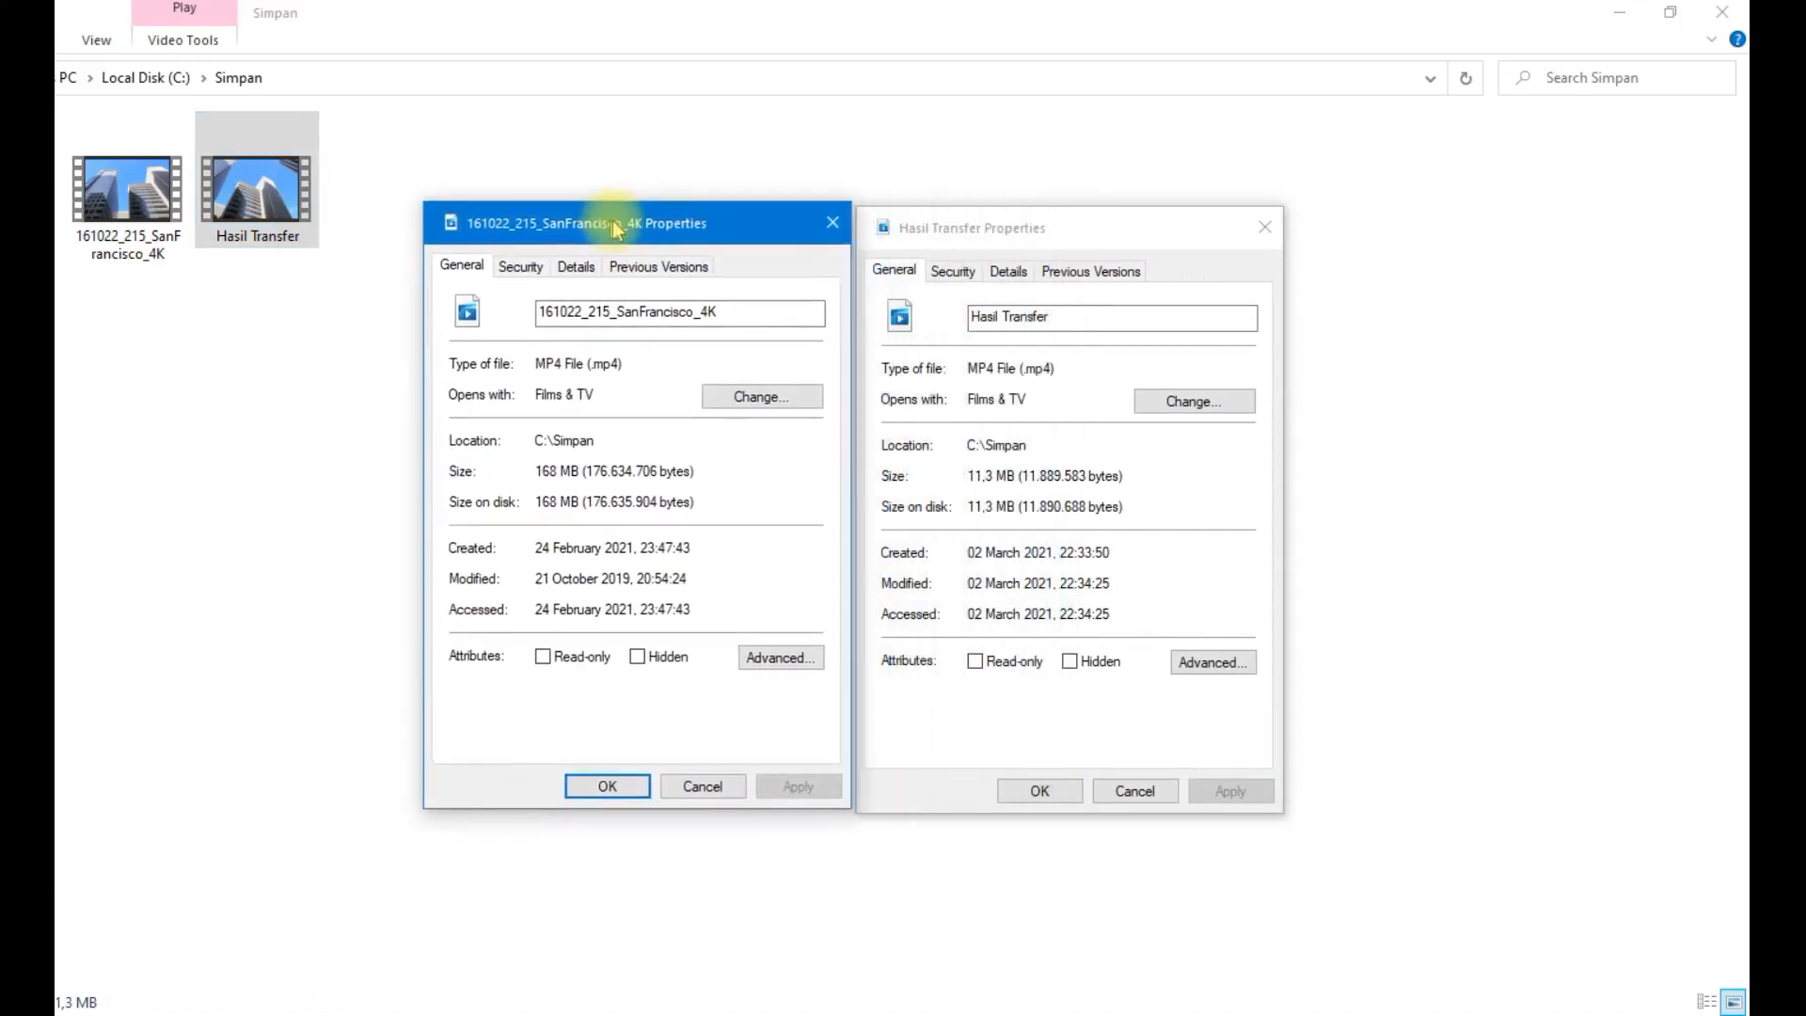